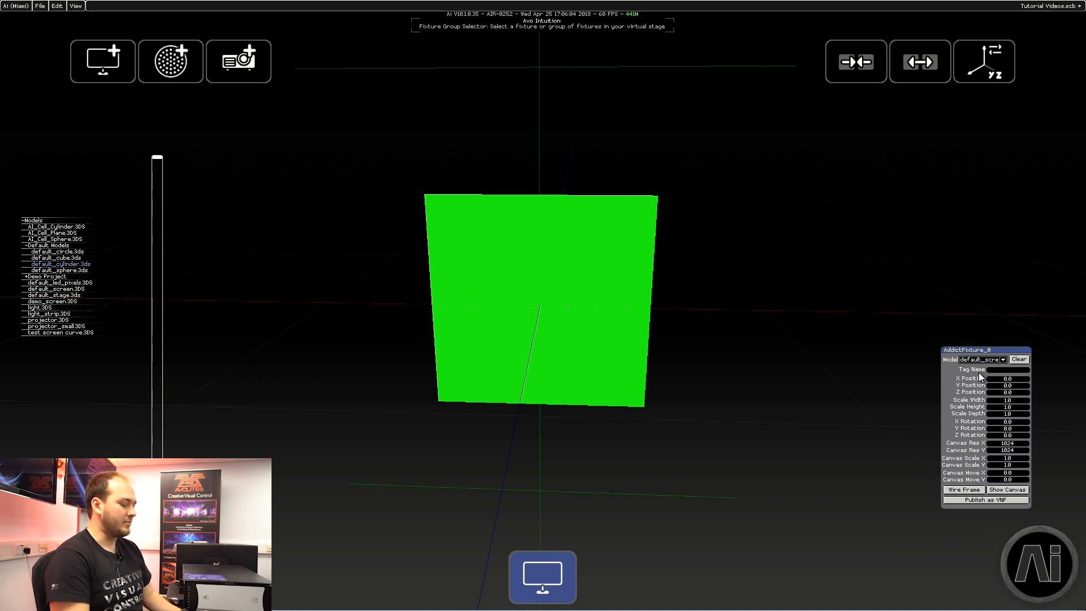
Give the selected screen fixture the tag name Screen 1
type("Screen 1")
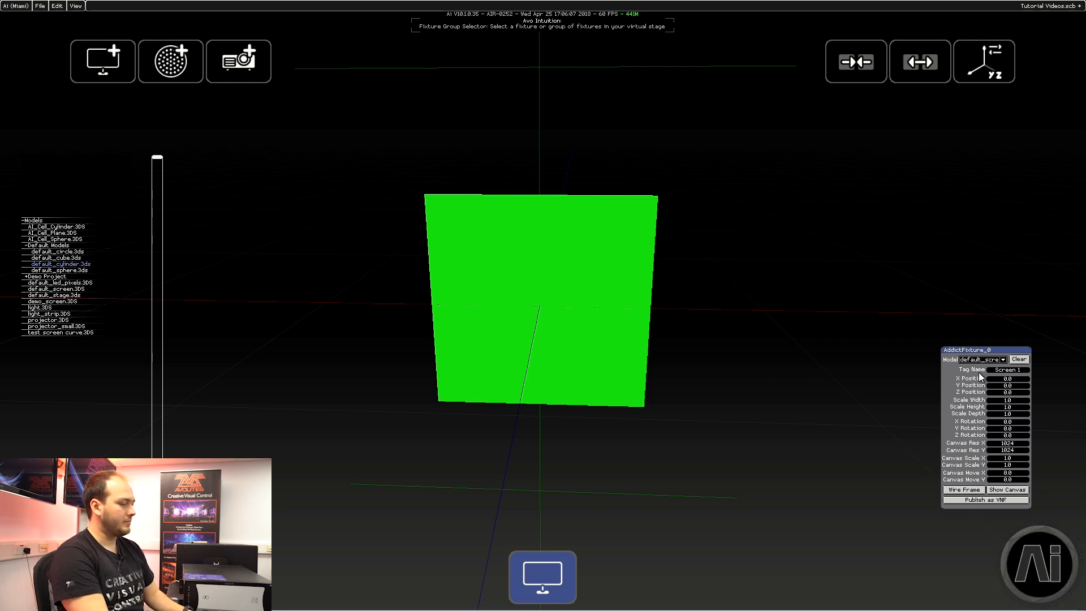
key("Return")
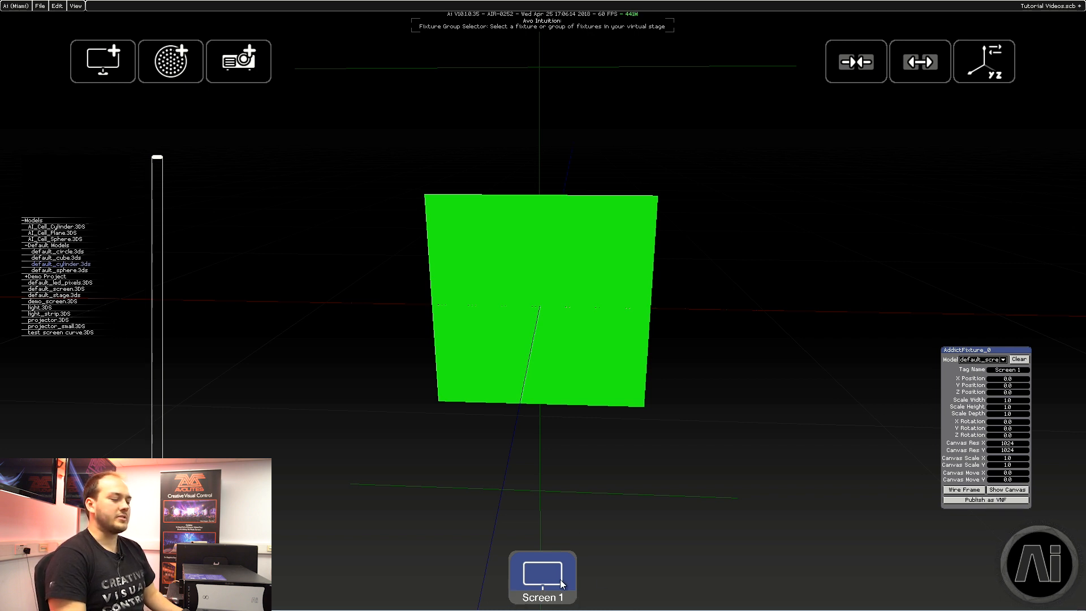
Look at how Screen 1 is listed on the performance and output pages, and return to the stage construction page
left_click(1058, 566)
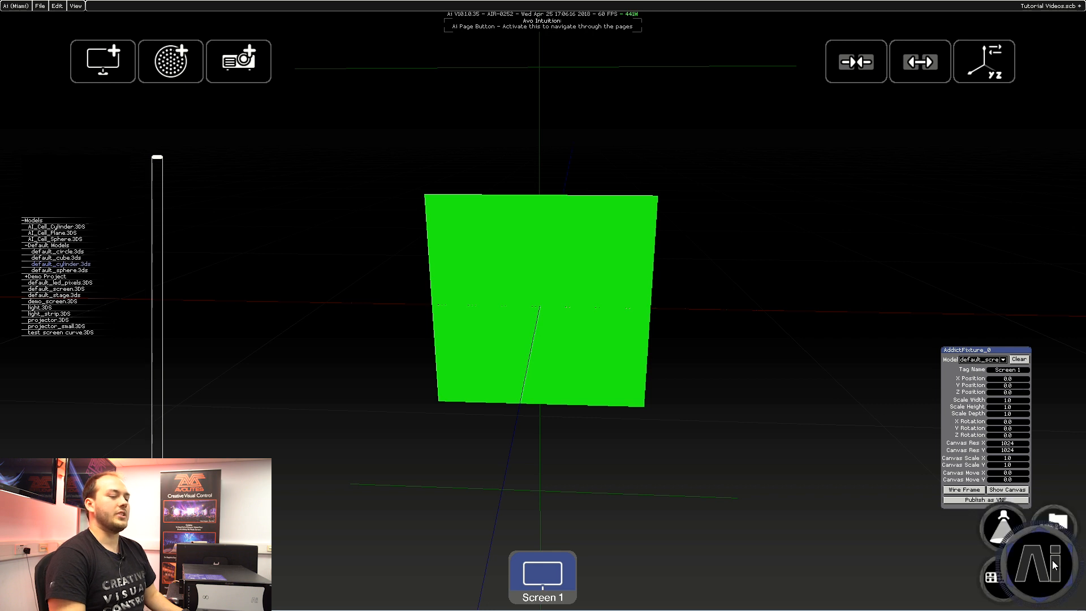
left_click(1000, 487)
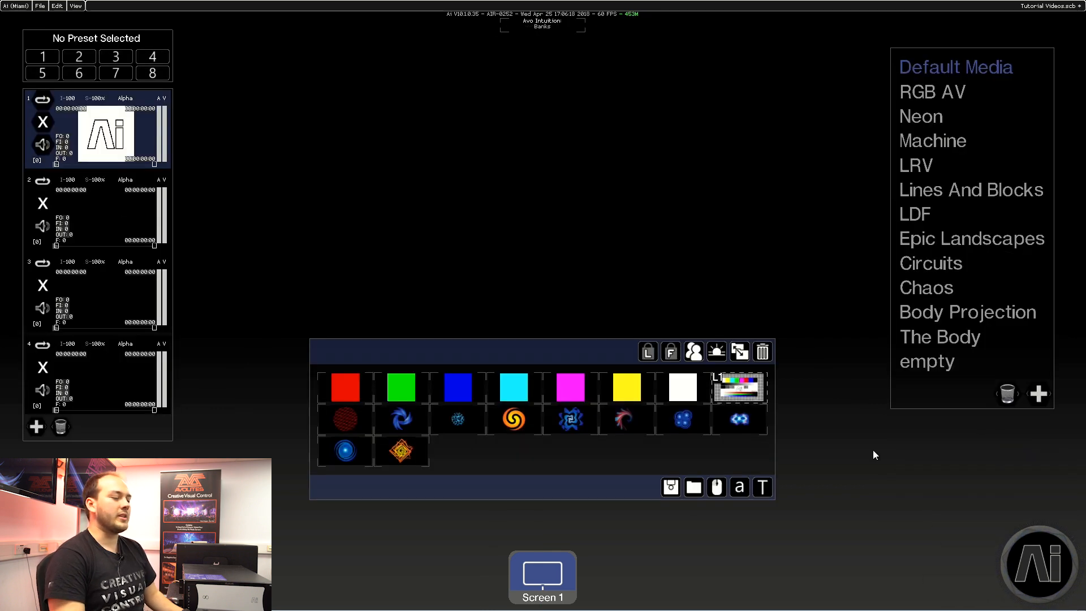
left_click(1030, 568)
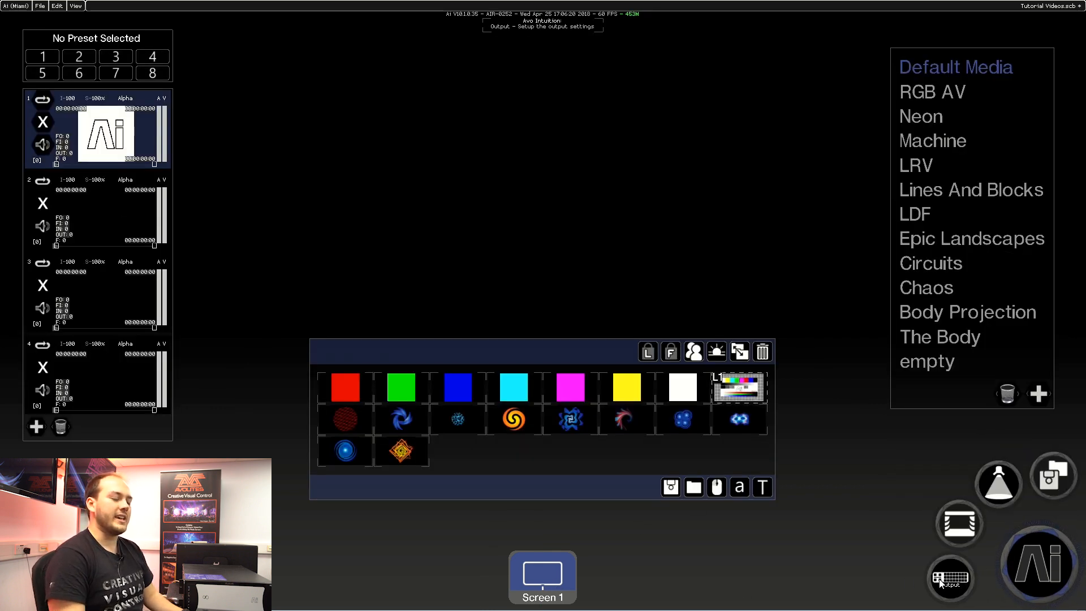
left_click(895, 534)
left_click(1039, 566)
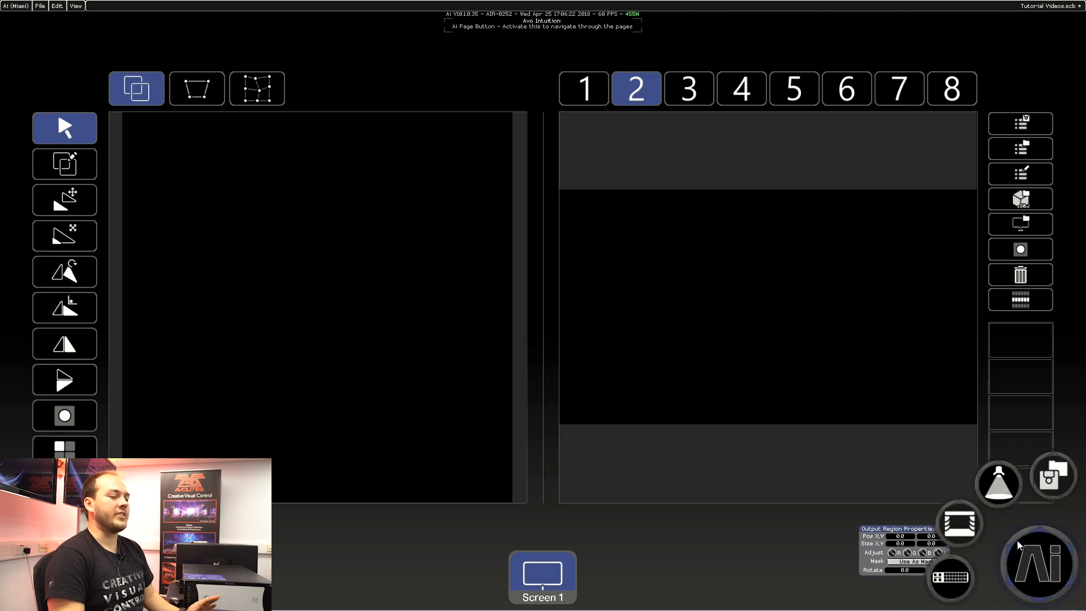
left_click(915, 487)
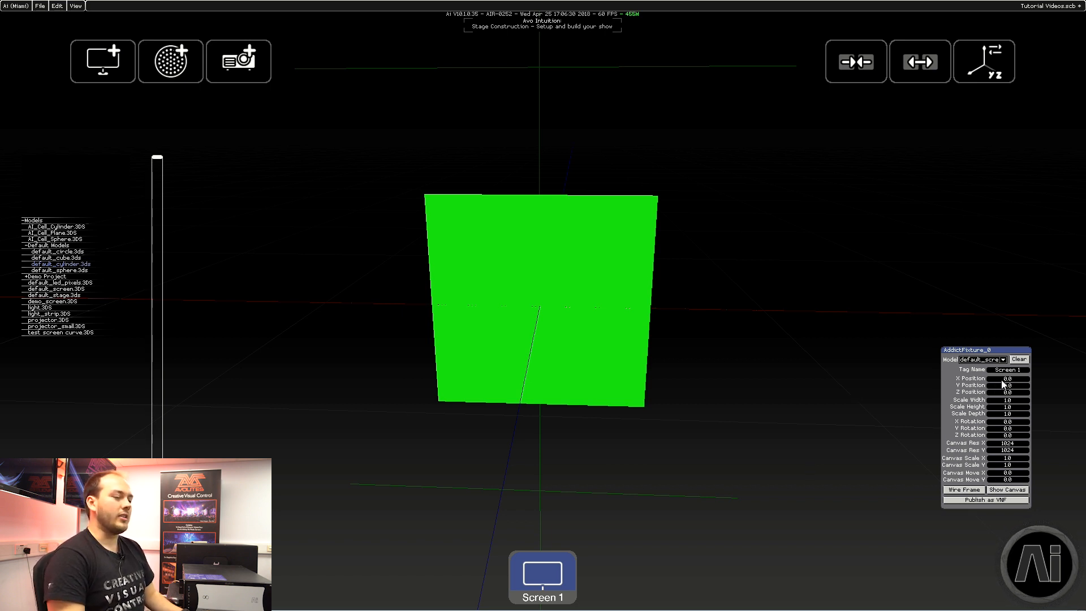
Set the scale of Screen 1 to a width of 1.6 and a height of 0.9
scroll(1002, 381, "up", 1)
scroll(1002, 382, "down", 2)
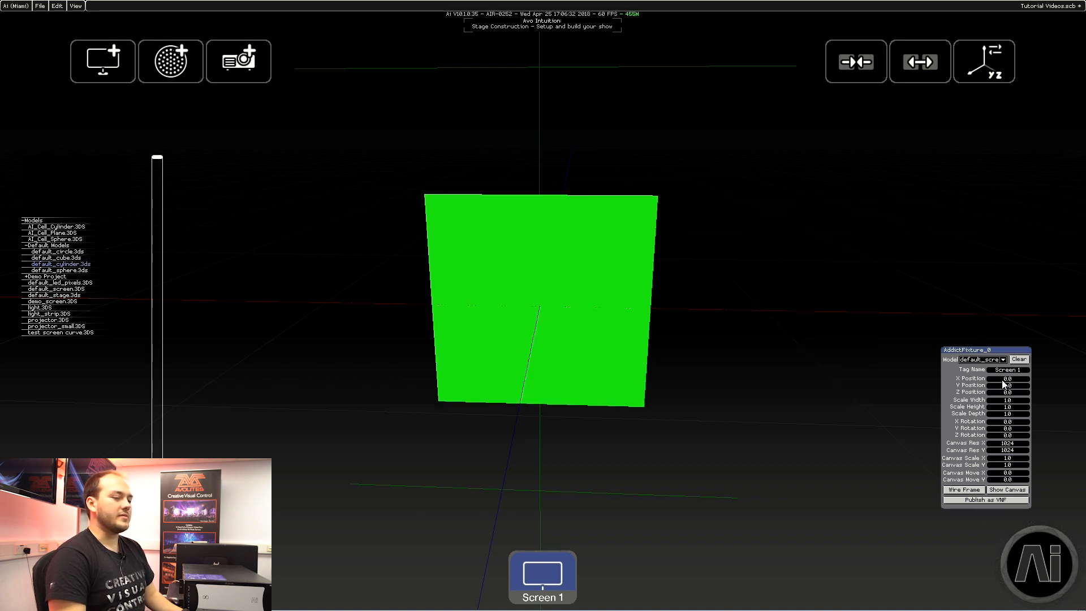
scroll(1002, 381, "up", 1)
left_click_drag(737, 348, 683, 355)
scroll(684, 354, "down", 4)
left_click_drag(524, 373, 518, 344)
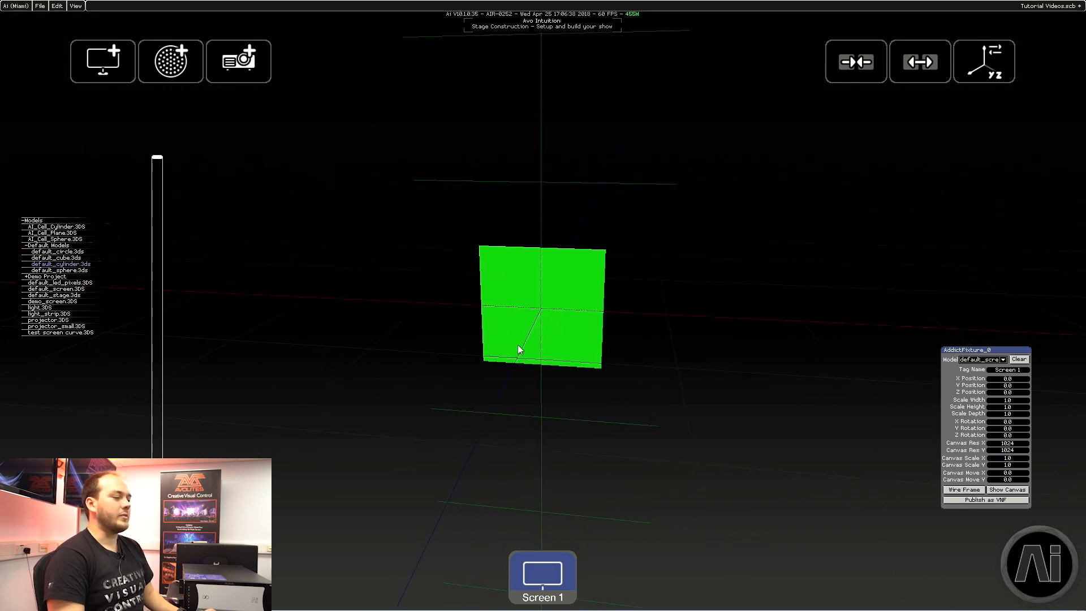
scroll(524, 345, "up", 3)
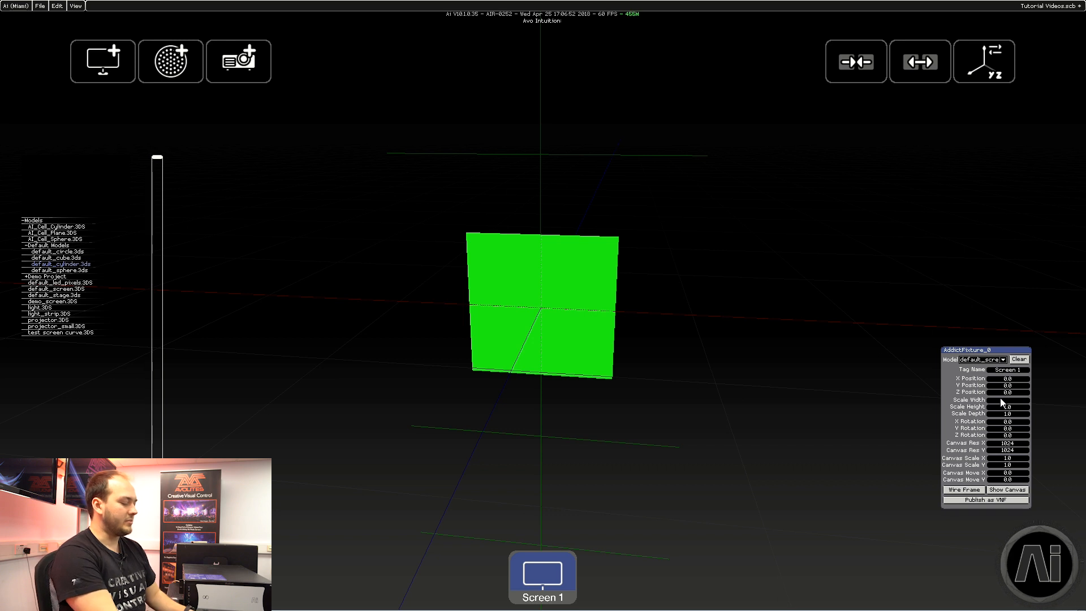
key("Tab")
type("0.9")
key("Return")
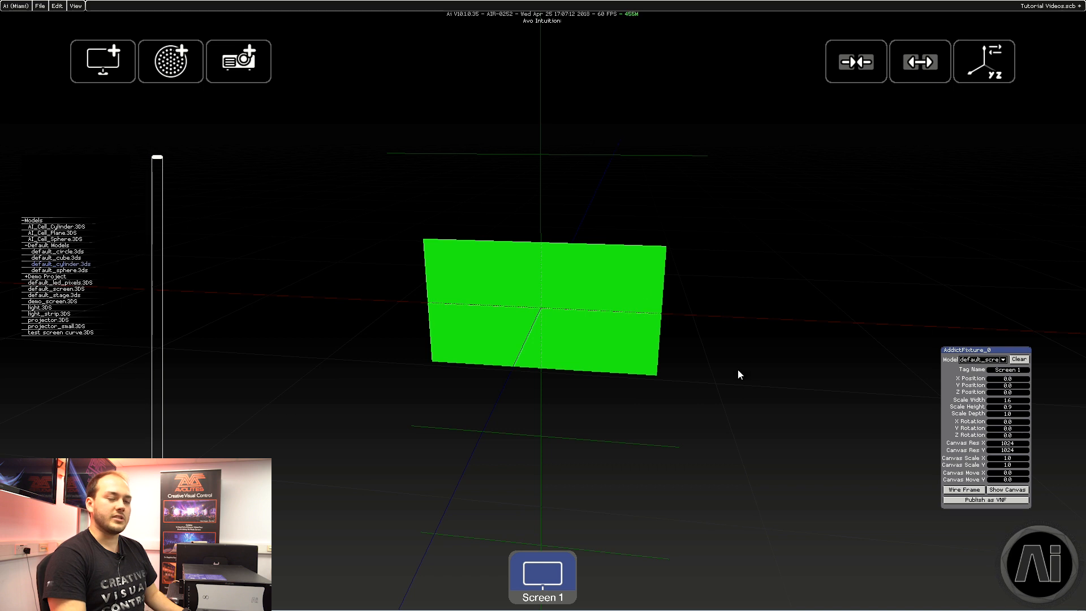
Set the canvas resolution of Screen 1 to 1920 in X and 1080 in Y
left_click(1006, 443)
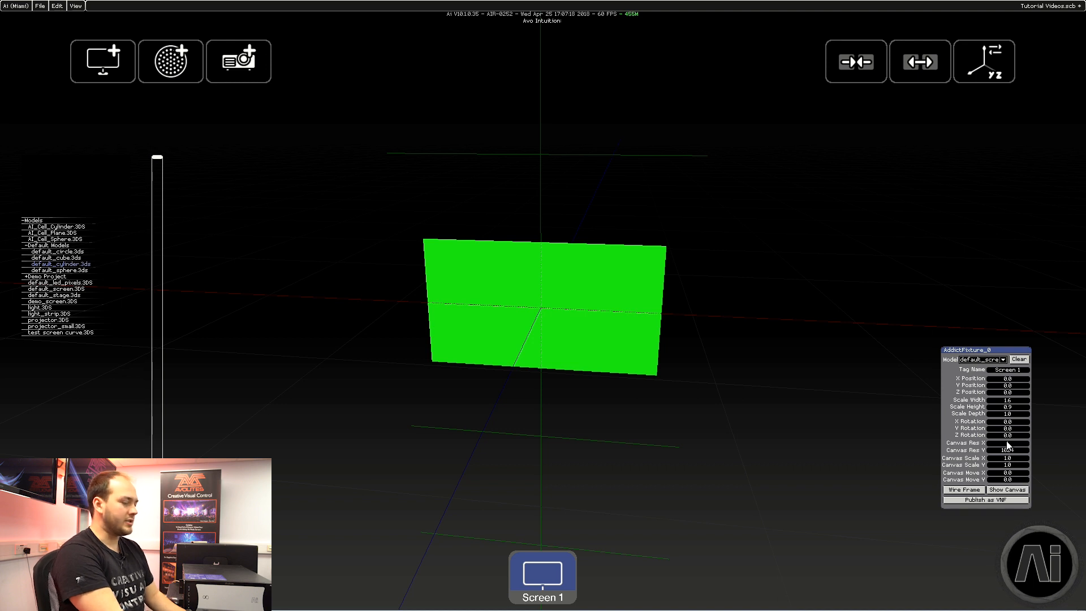
type("1080")
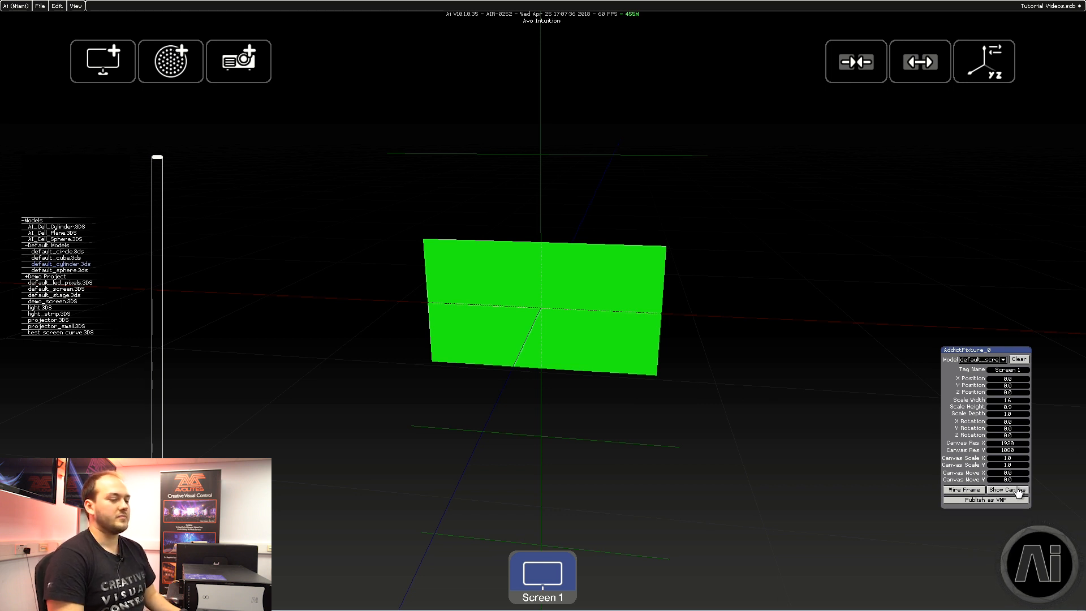
Toggle the wireframe display of Screen 1 on and off, and turn on its canvas display
left_click(971, 490)
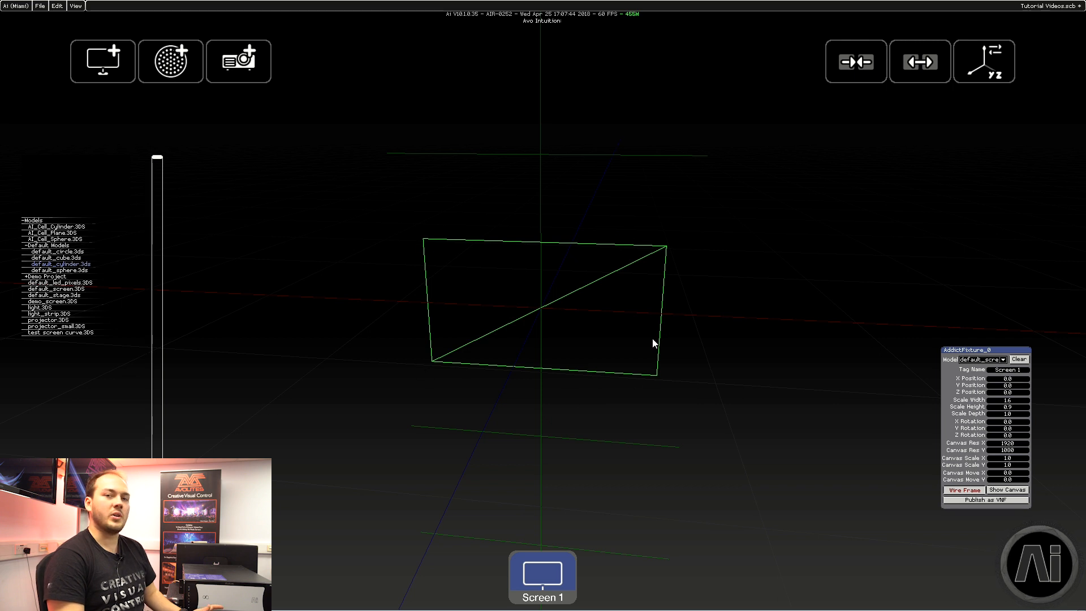
left_click(981, 491)
left_click(996, 491)
Play the test card from Default Media on Screen 1, and turn off its canvas display back in stage construction
left_click(1025, 546)
left_click(1000, 487)
left_click(975, 425)
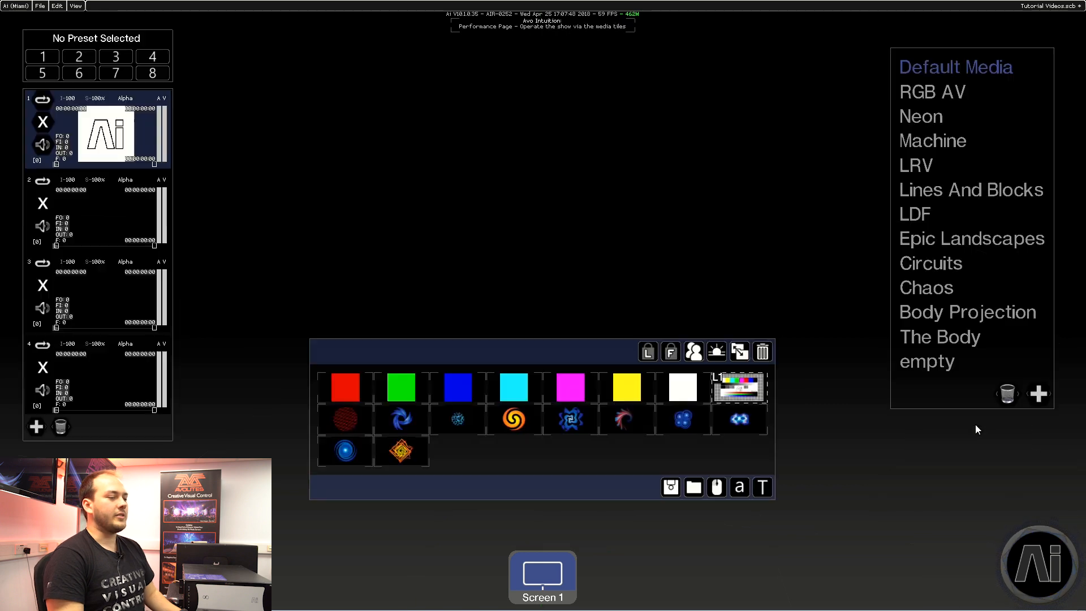
left_click(757, 390)
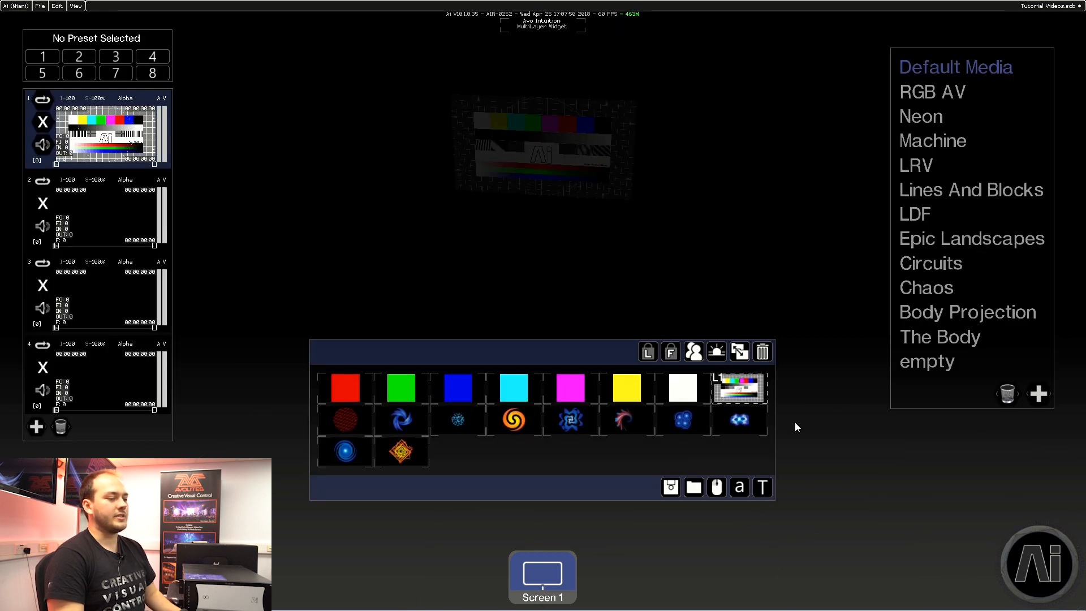
left_click(1029, 567)
left_click(958, 524)
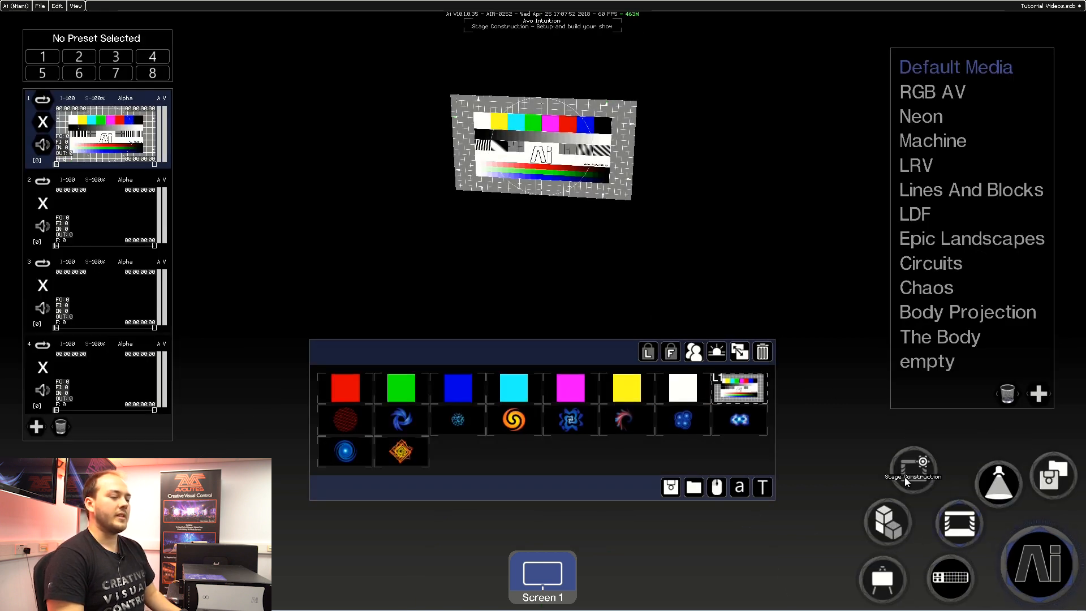
left_click(912, 479)
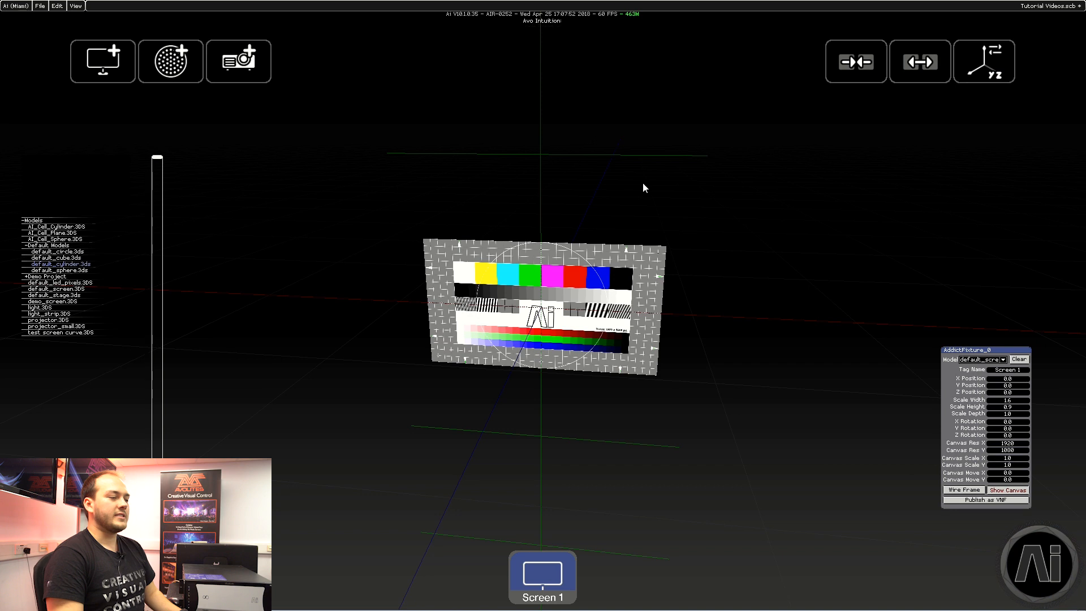
left_click(1008, 490)
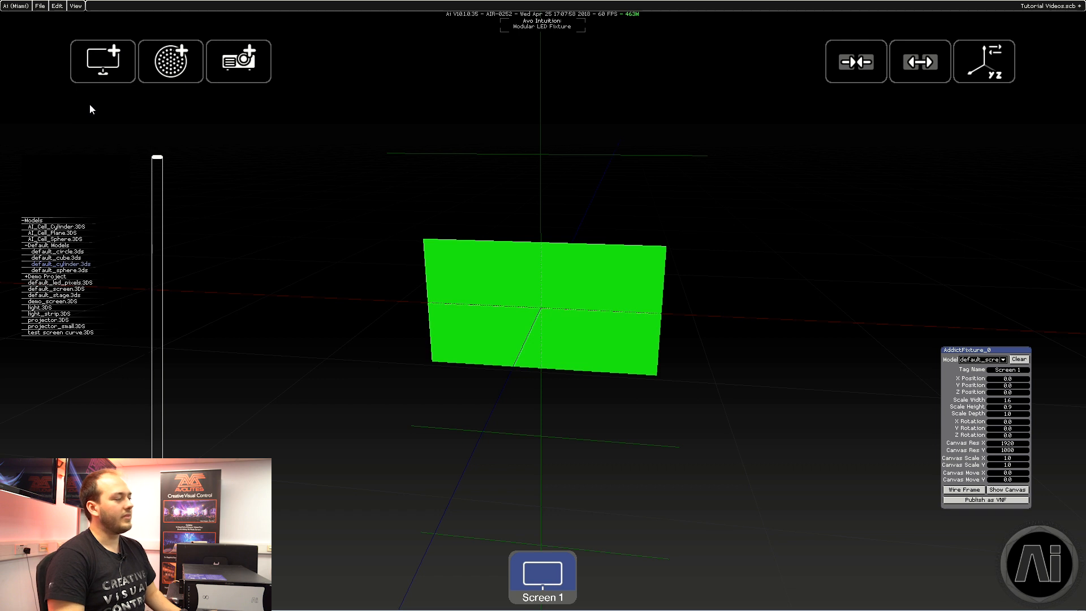
Add a second screen fixture at X position 2.0 and give it the tag name Right
left_click(96, 70)
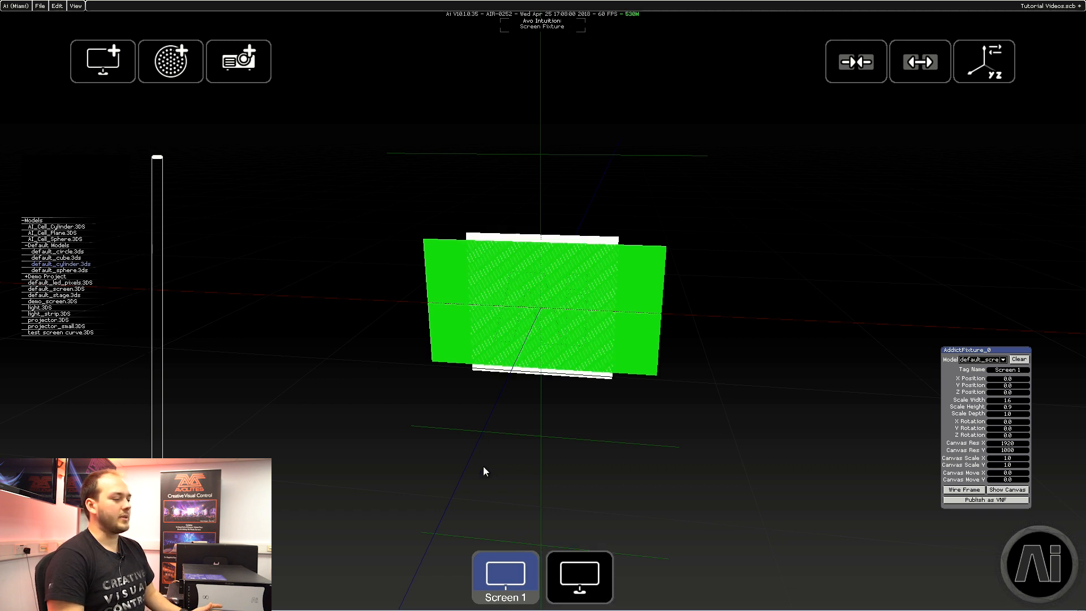
left_click(583, 572)
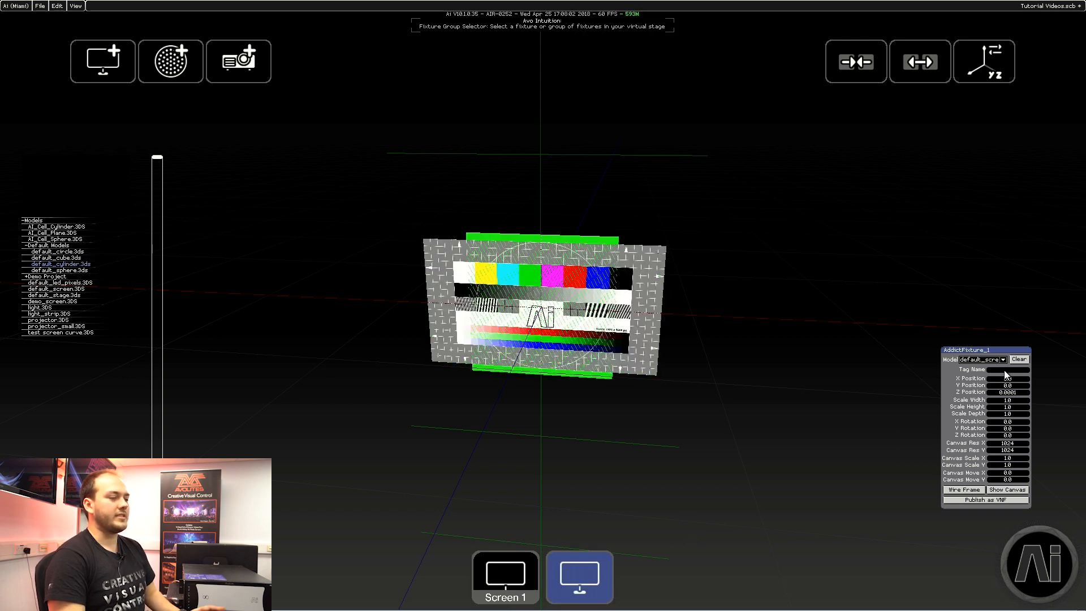
scroll(847, 397, "down", 1)
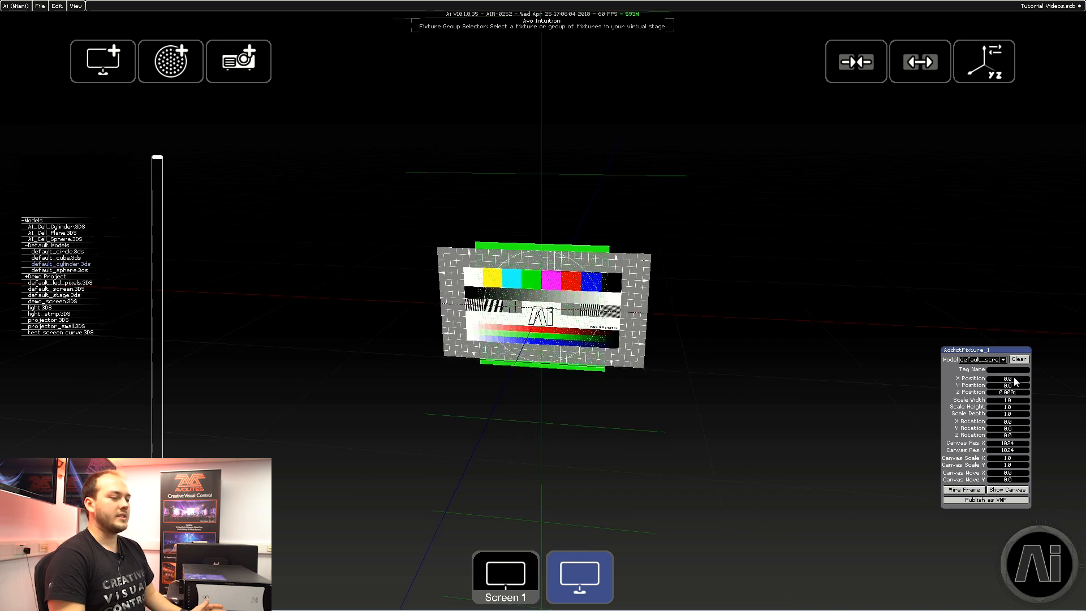
scroll(1015, 378, "up", 2)
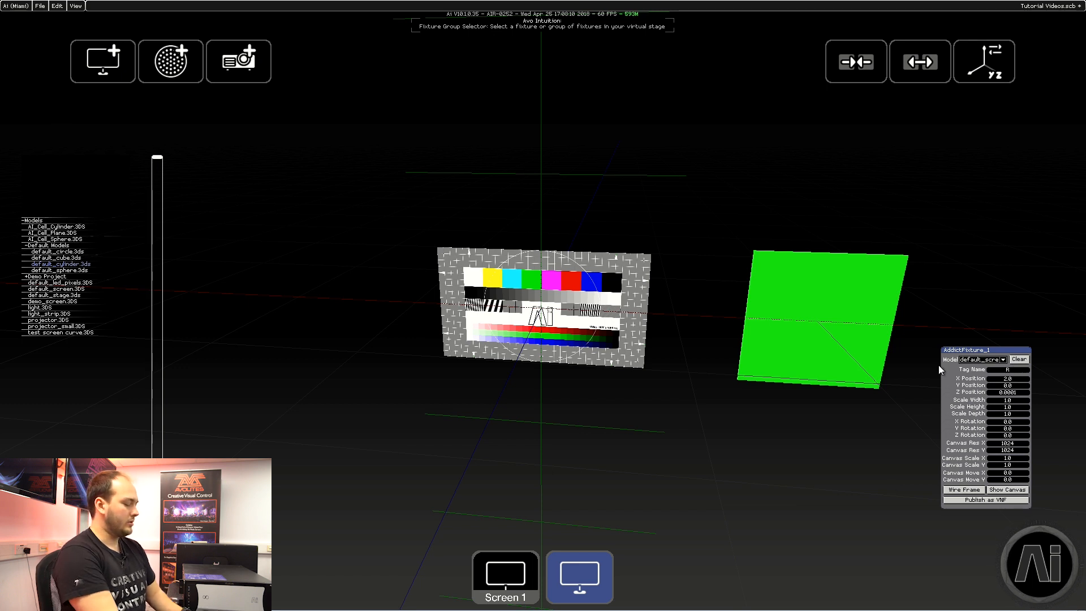
type("Right")
key("Return")
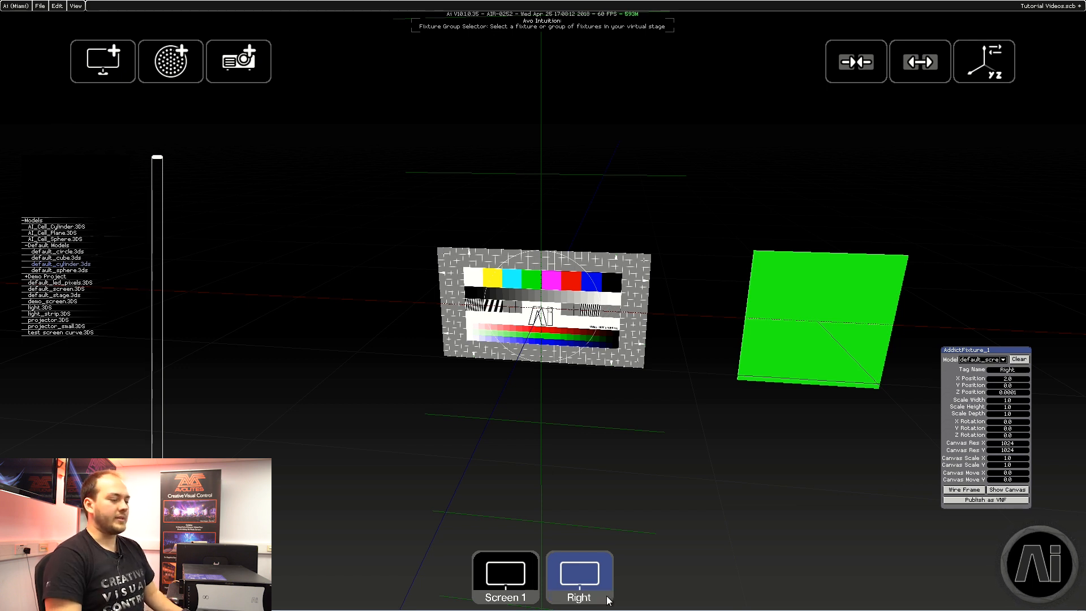
Add a third screen fixture at X position -2.0 and give it the tag name Left
left_click(97, 76)
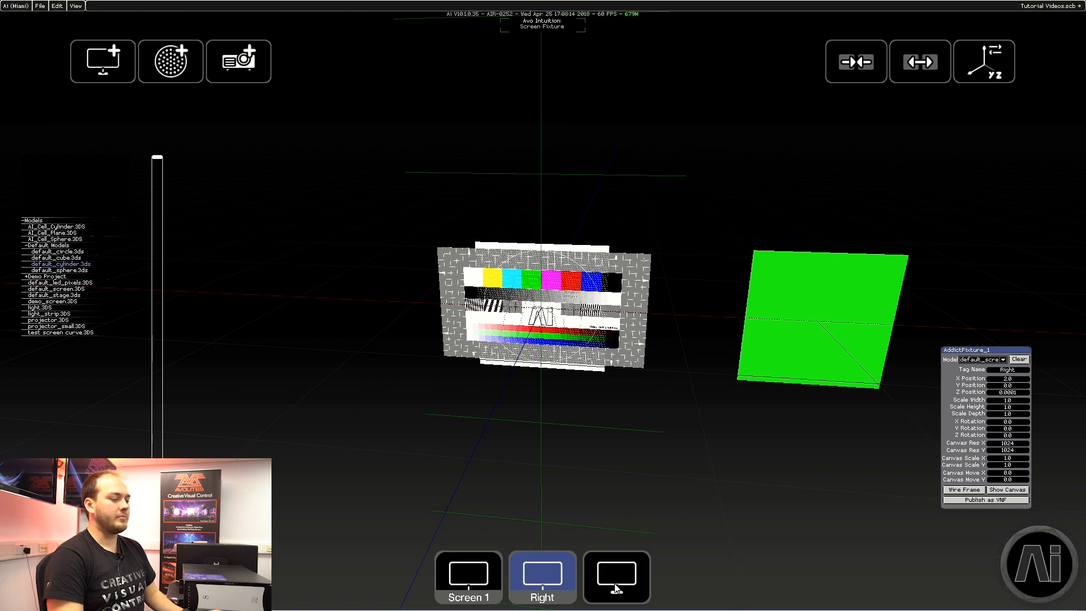
left_click(639, 574)
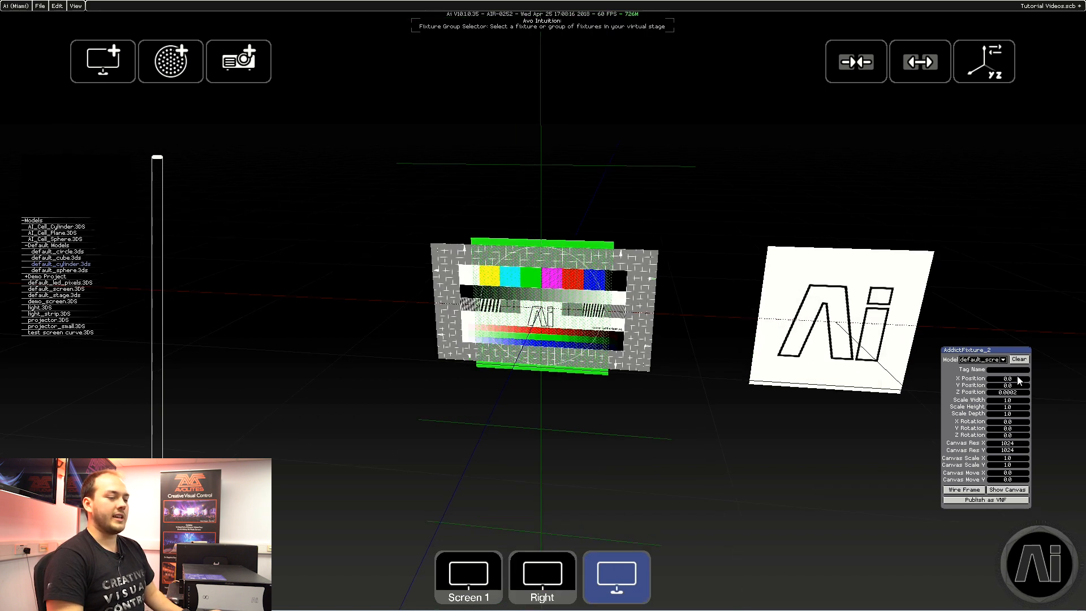
scroll(1014, 378, "down", 2)
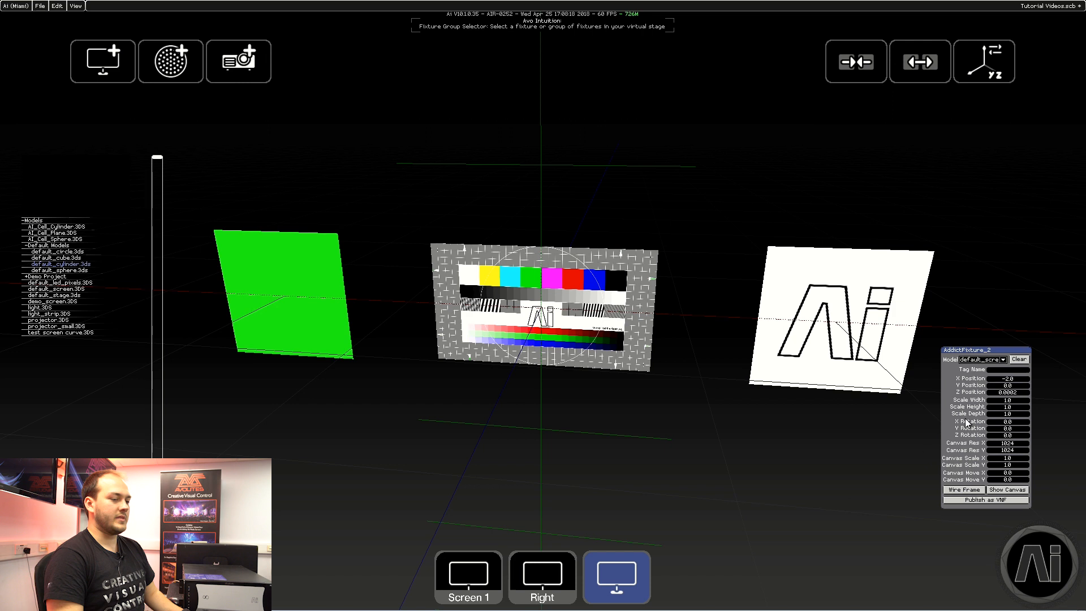
left_click(1022, 371)
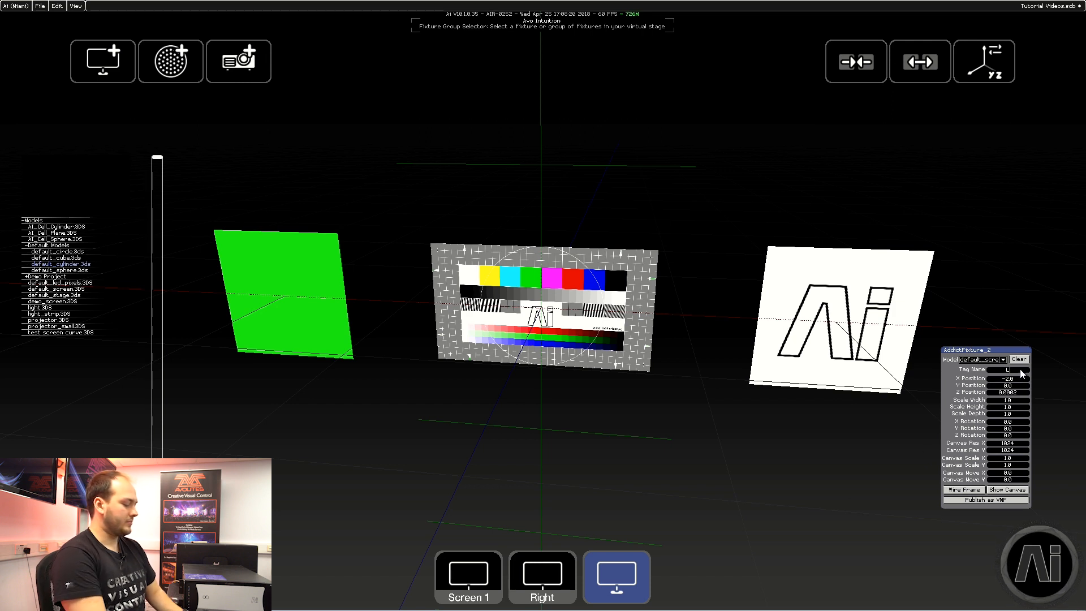
key("Return")
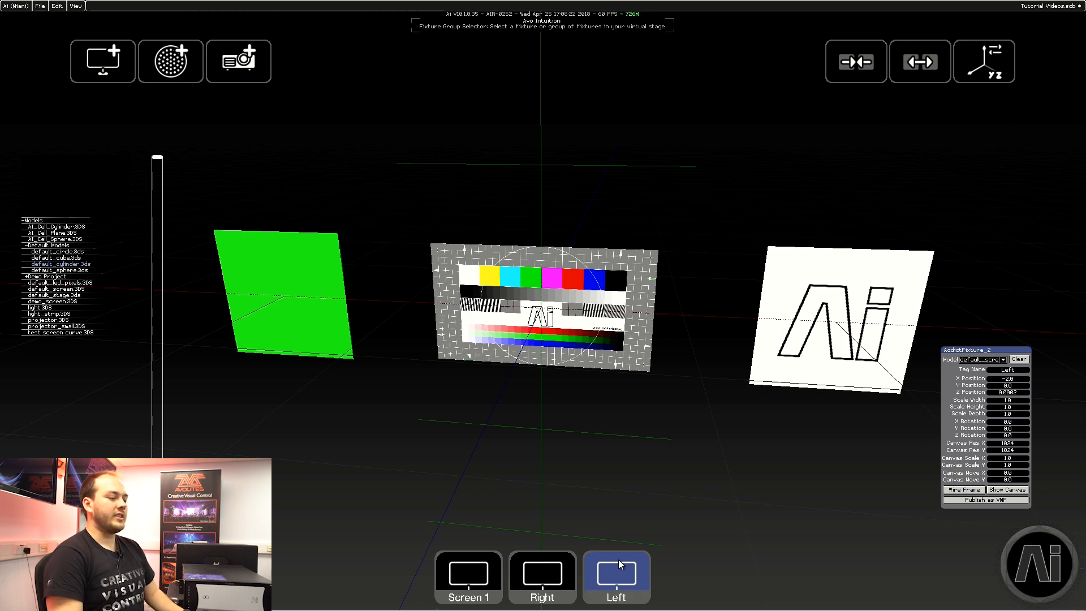
left_click(527, 586)
left_click(482, 586)
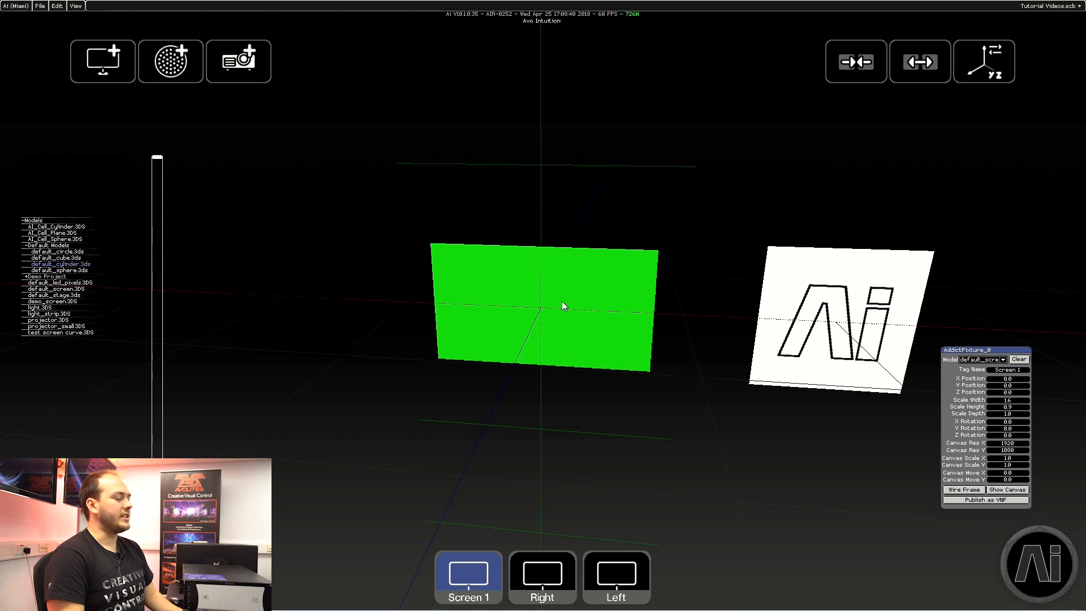
Add a modular LED fixture, raise it to Y position 1.0 and give it the tag name Art-net
left_click(181, 67)
left_click(678, 581)
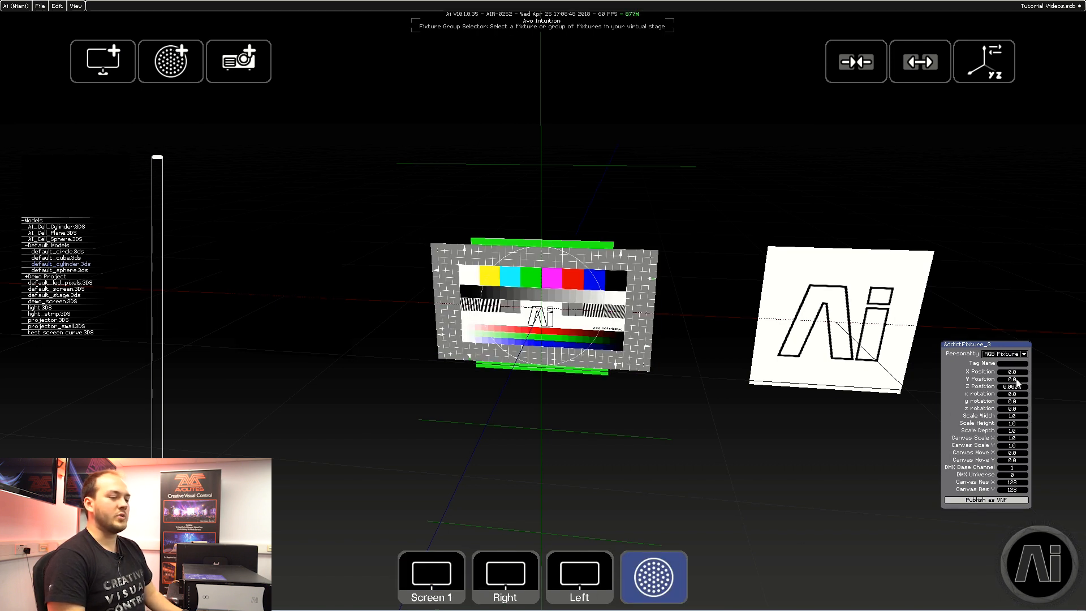
scroll(1017, 379, "up", 1)
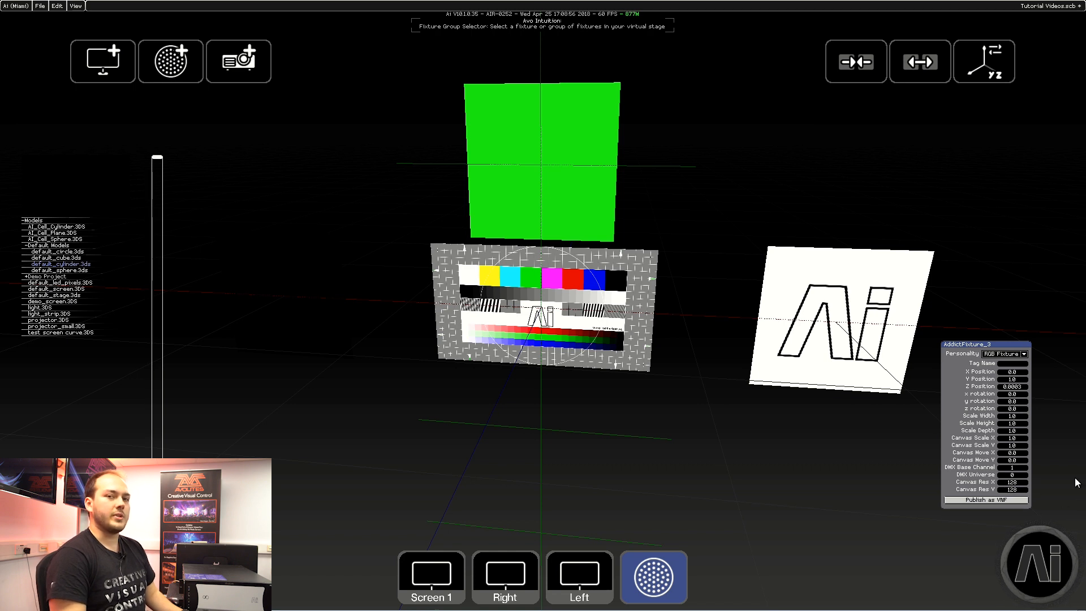
left_click(1020, 364)
type("A")
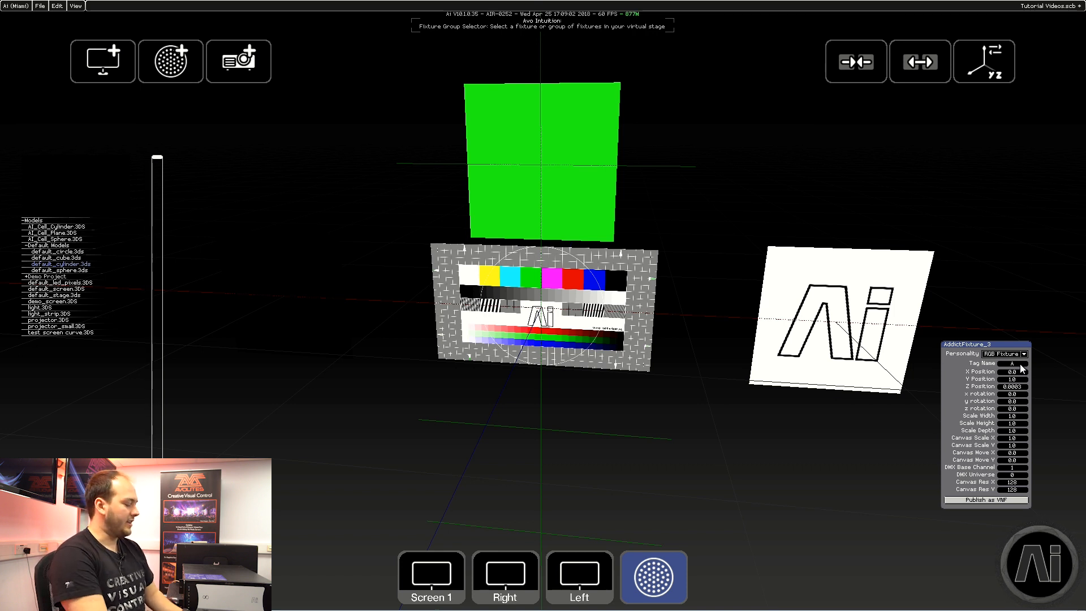
type("rt-net")
key("Return")
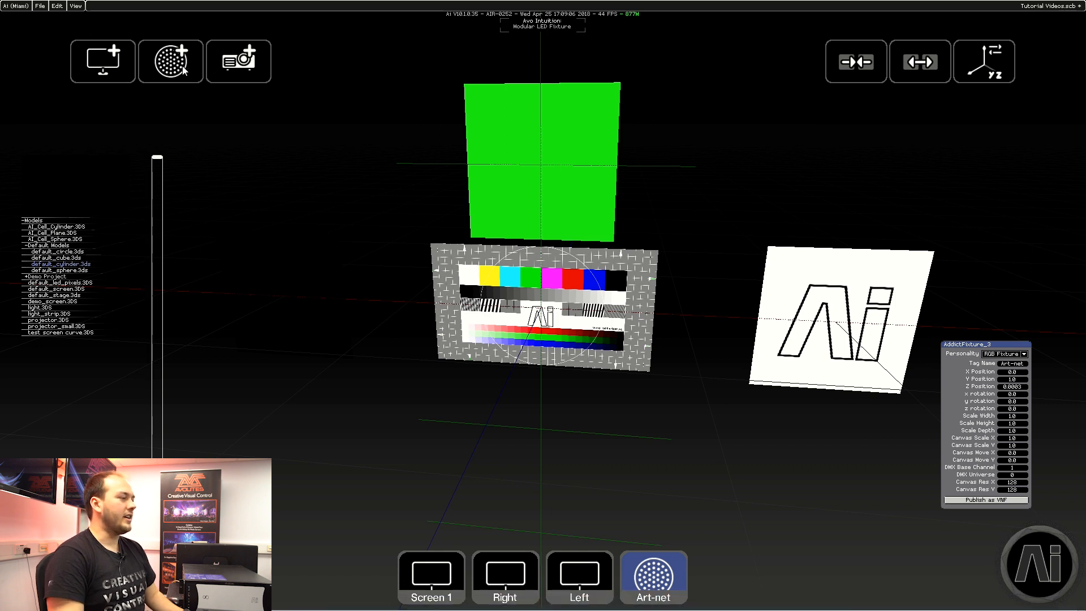
Add a projector fixture and move it forward to a Z position of about 4.0
left_click(257, 62)
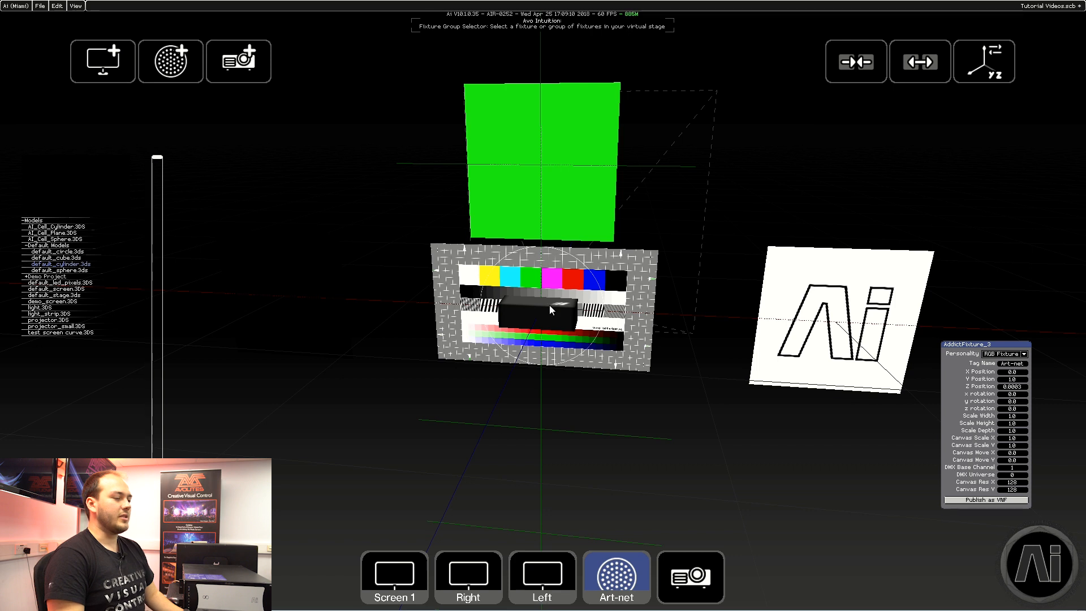
left_click(701, 580)
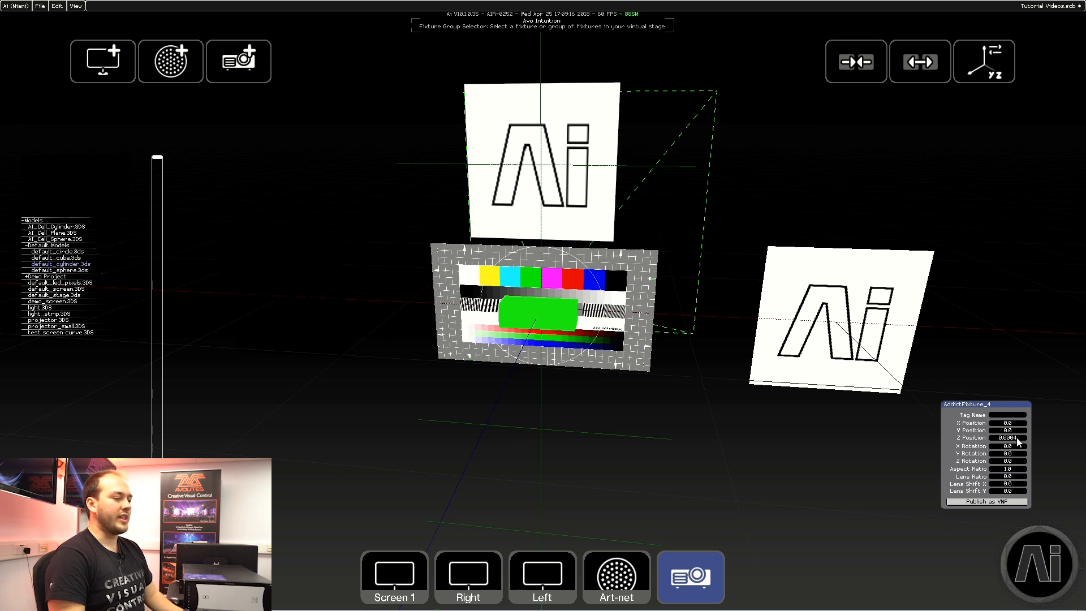
scroll(1016, 436, "up", 3)
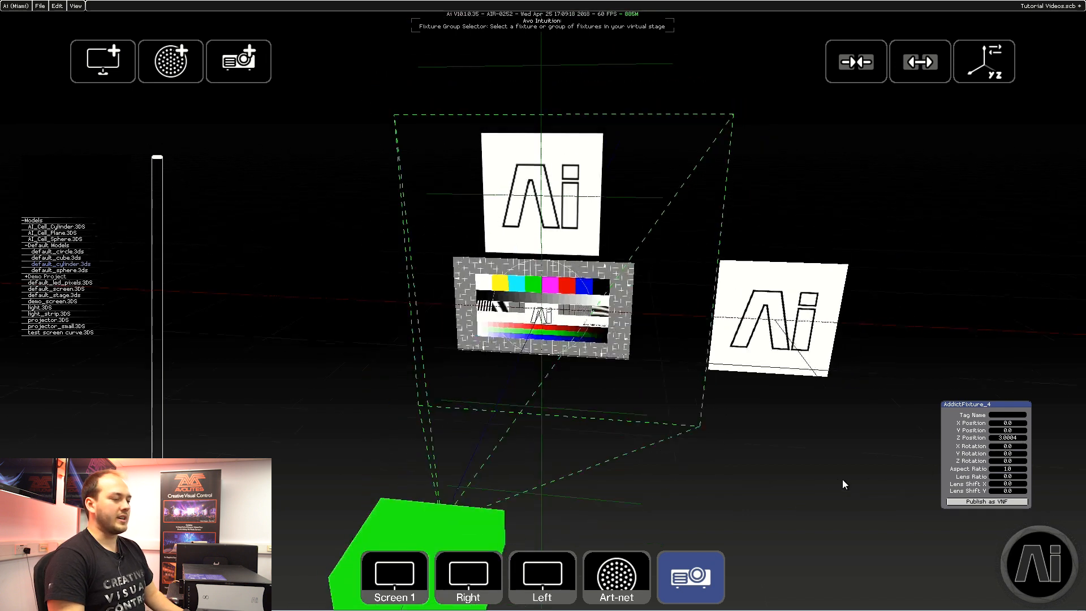
scroll(1016, 436, "up", 1)
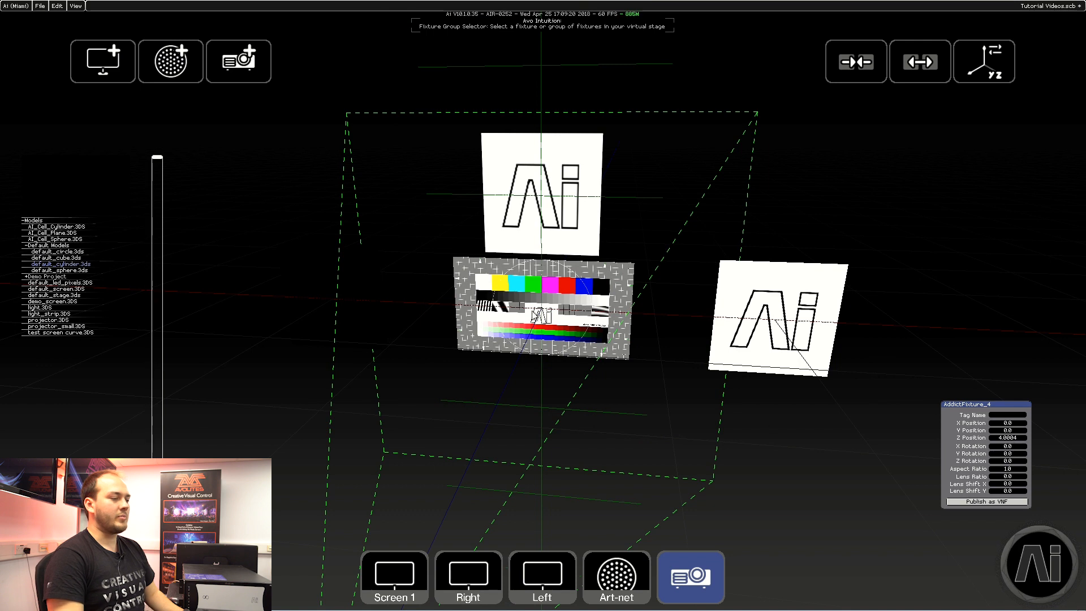
middle_click_drag(770, 404, 824, 365)
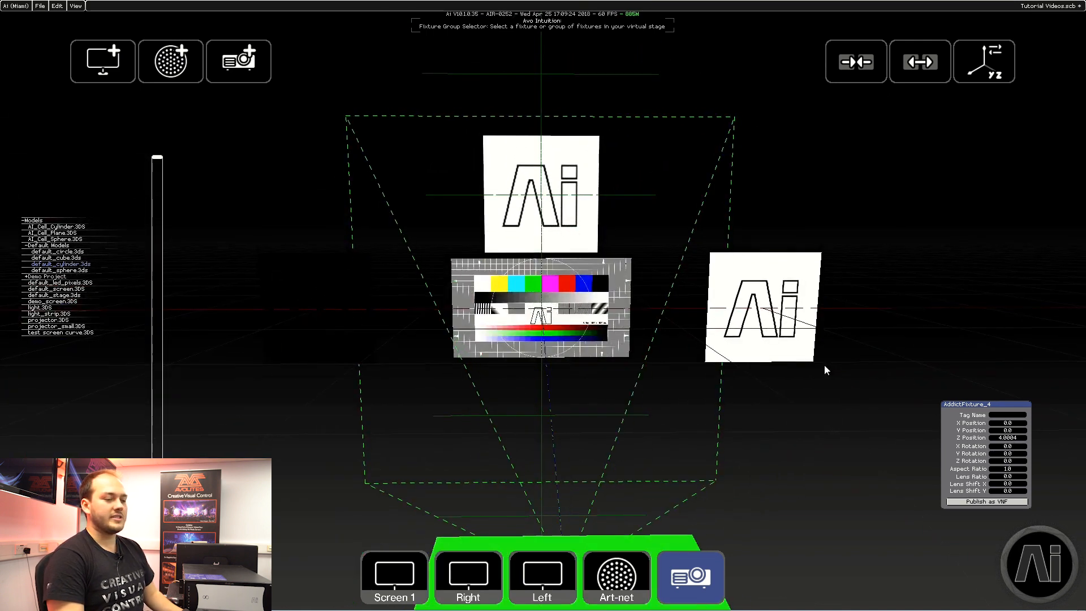
Set the projector's aspect ratio to 16/9 and its lens ratio to 1.8
left_click(1008, 470)
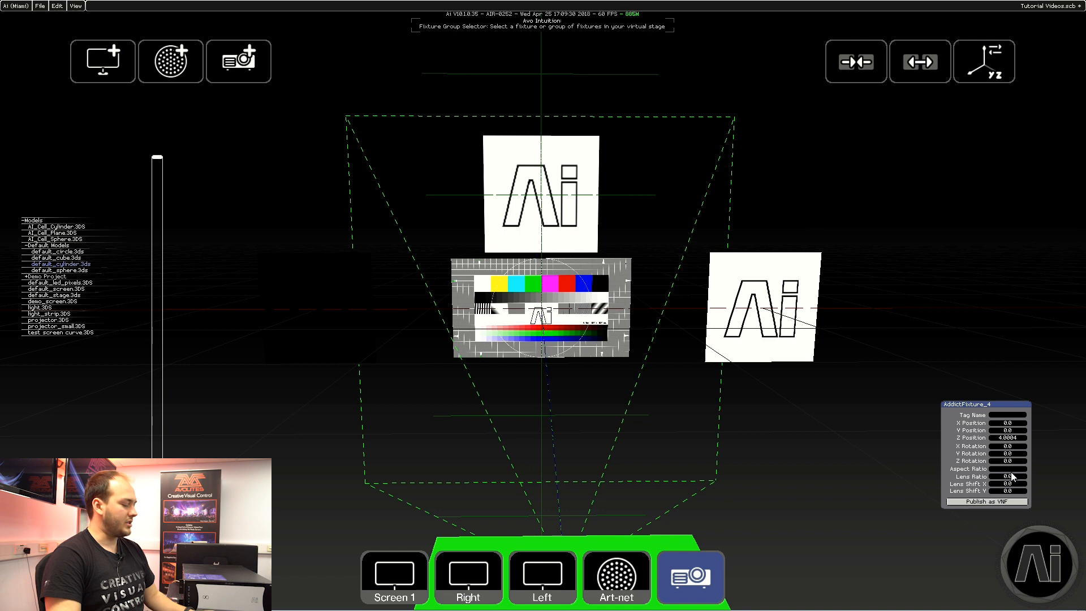
type("16")
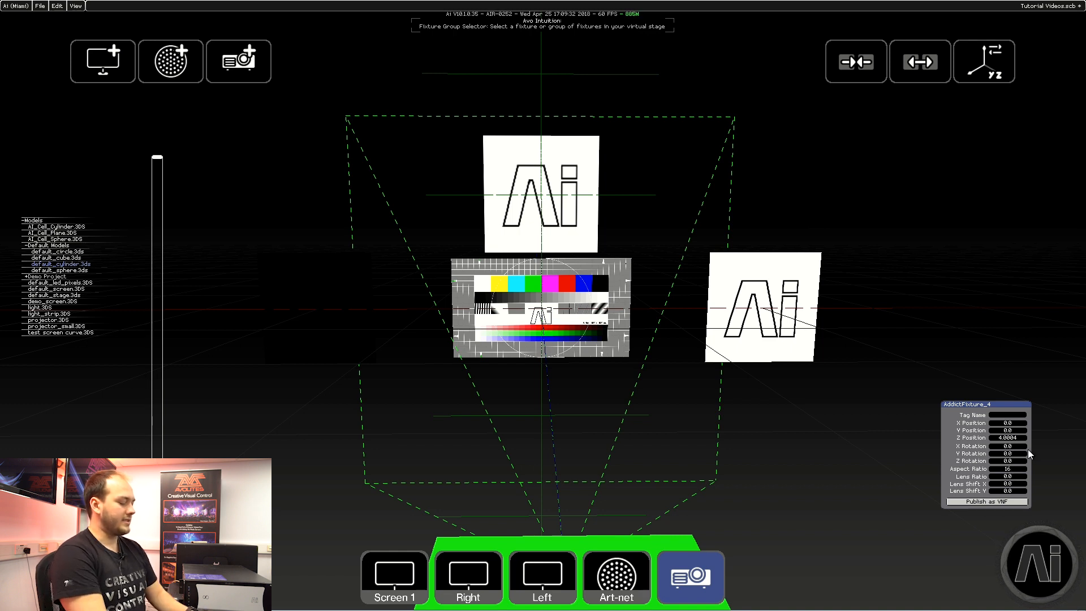
type("/9")
key("Tab")
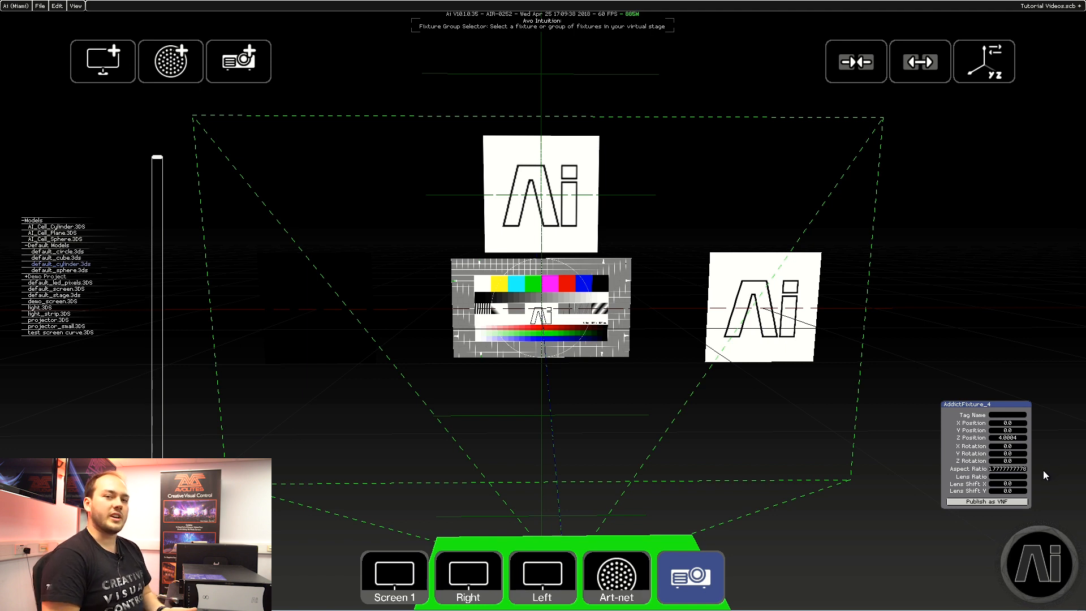
type("1.8")
key("Return")
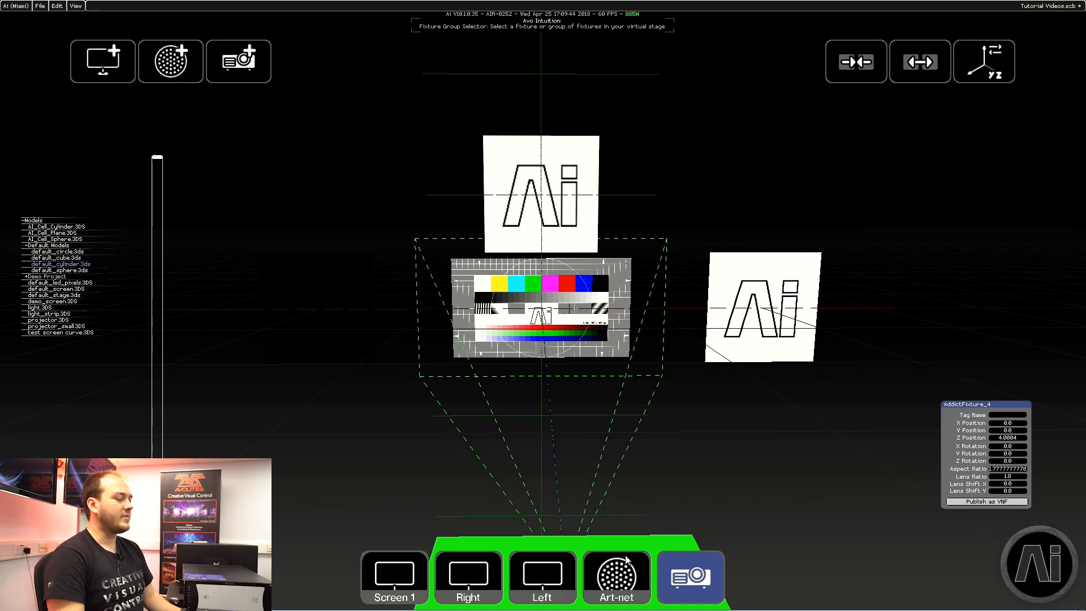
Replace the model of the Screen 1 fixture with default_cube.3ds from the Default Models
left_click(396, 577)
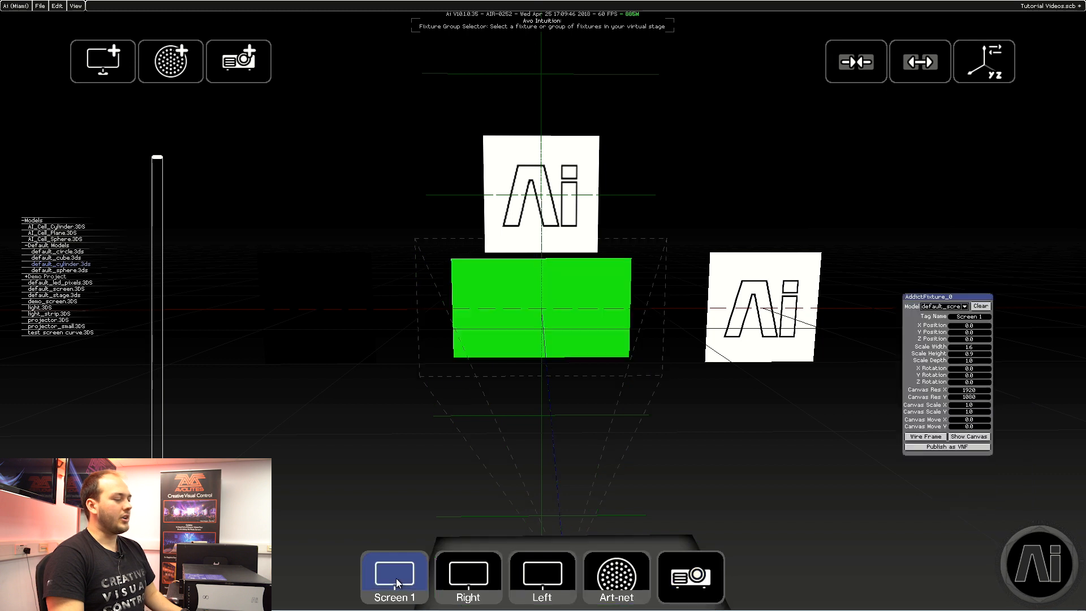
left_click(469, 577)
left_click(542, 577)
left_click(400, 576)
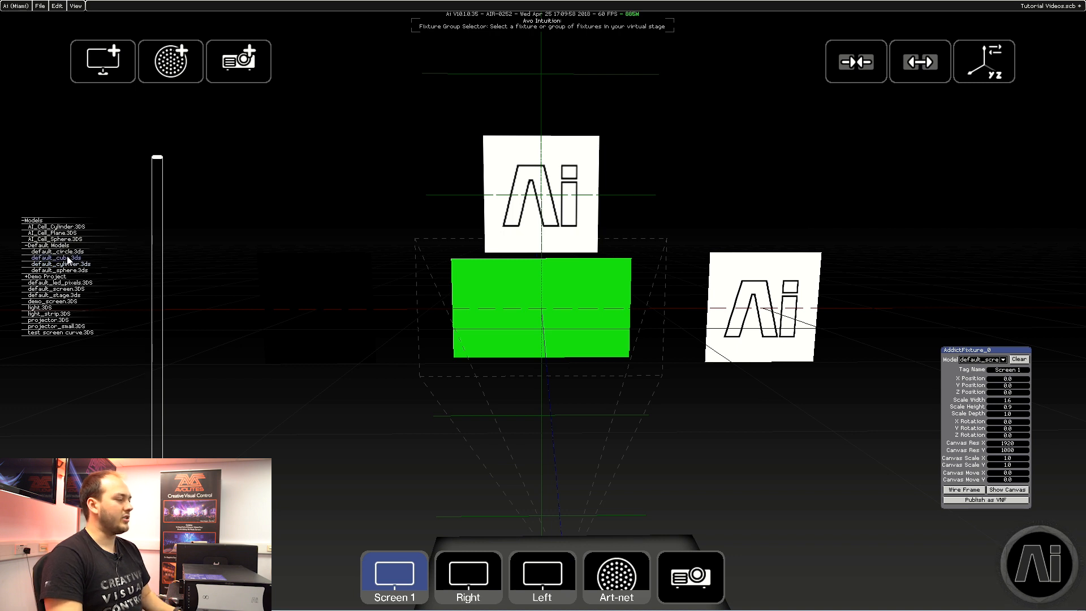
left_click_drag(67, 259, 399, 570)
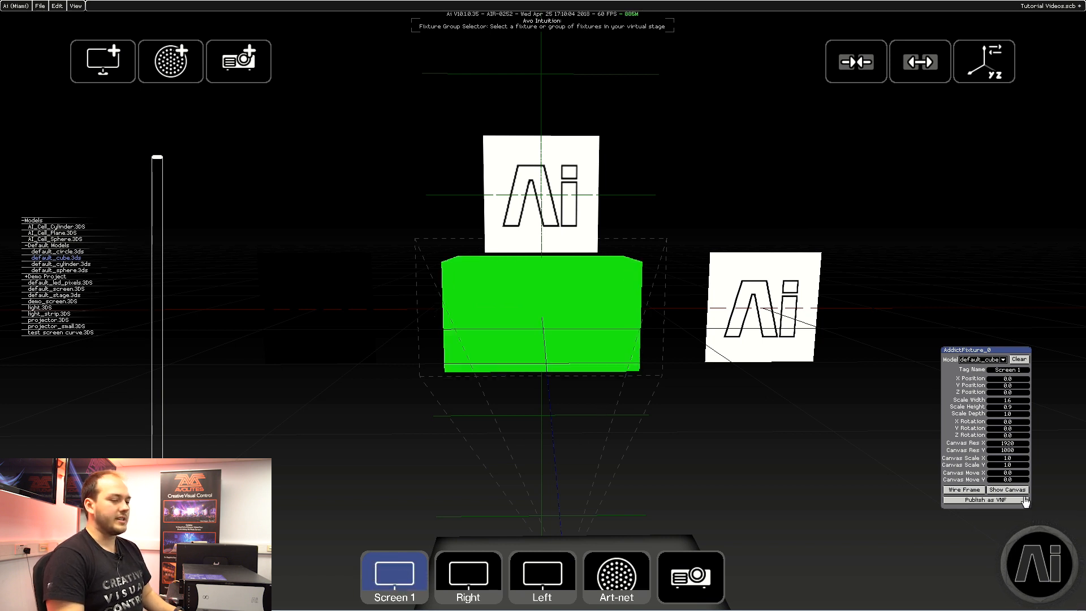
Set the scale width and scale height of Screen 1 to 1.0
middle_click_drag(659, 378, 749, 376)
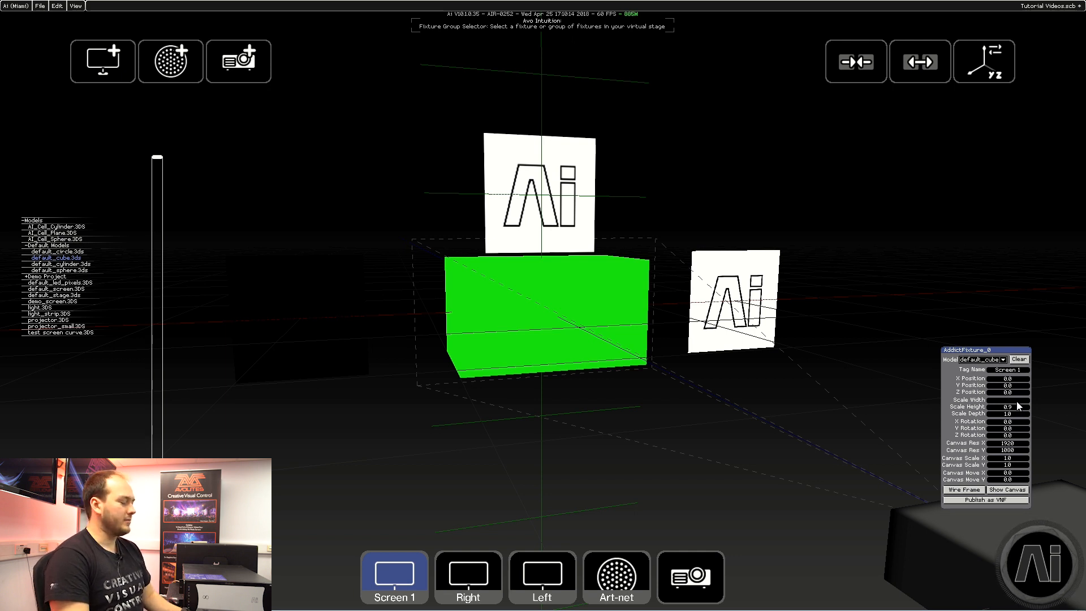
key("Tab")
type("1")
key("Tab")
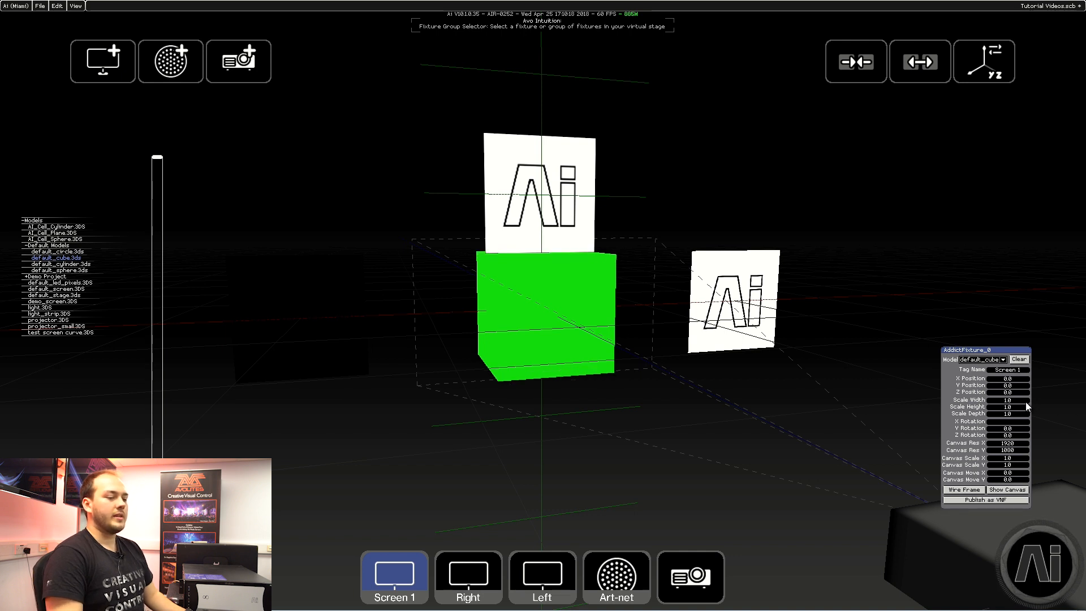
Examine how the test card is mapped onto Screen 1's cube in the Canvas Editor, and return to stage construction
left_click_drag(557, 401, 328, 419)
left_click(1033, 557)
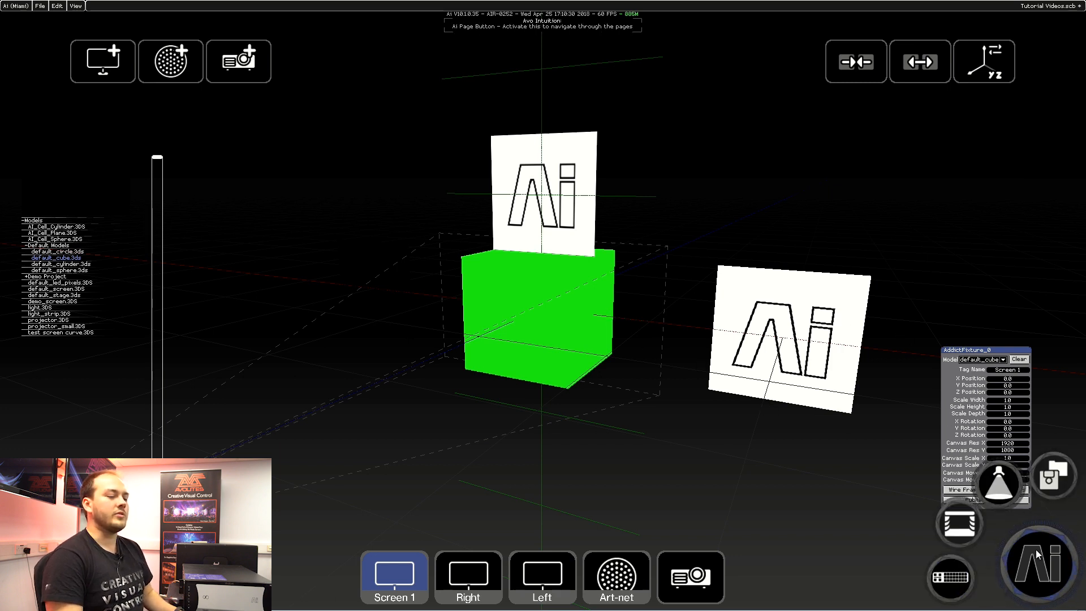
mouse_move(960, 525)
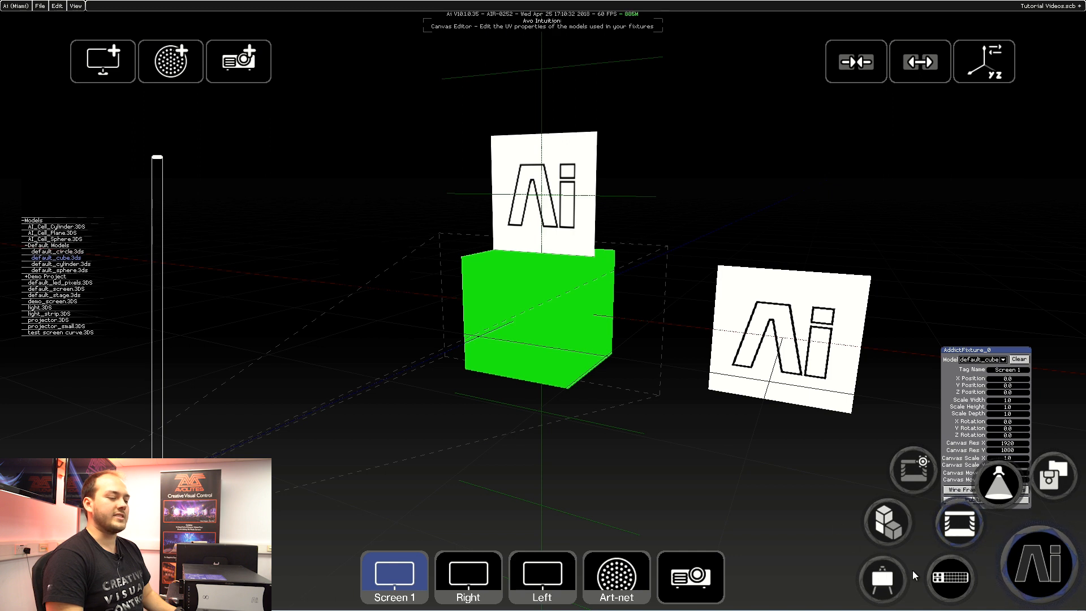
left_click(889, 575)
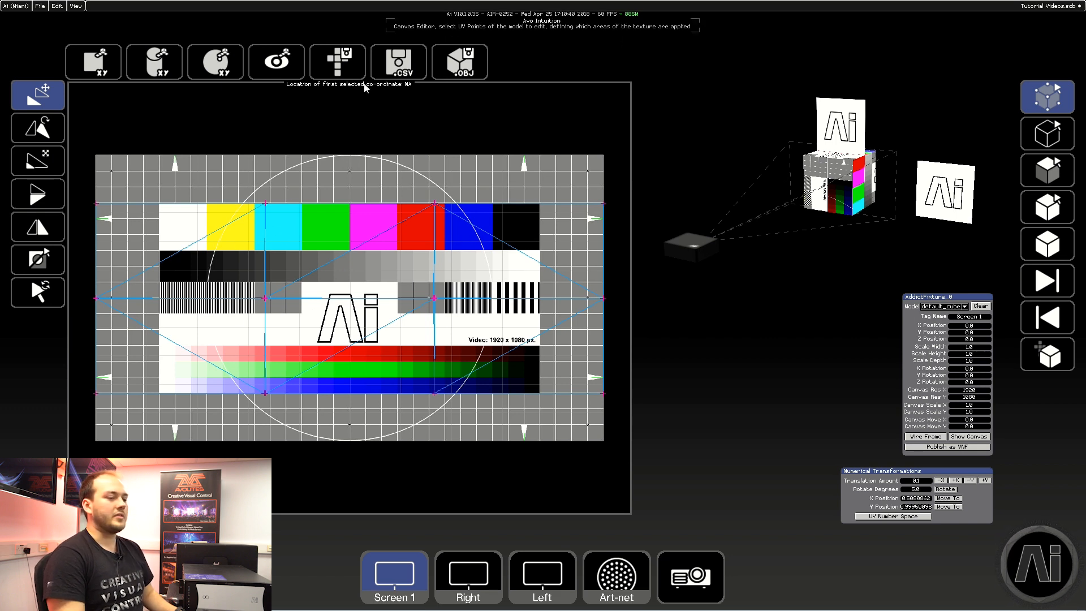
left_click(1025, 561)
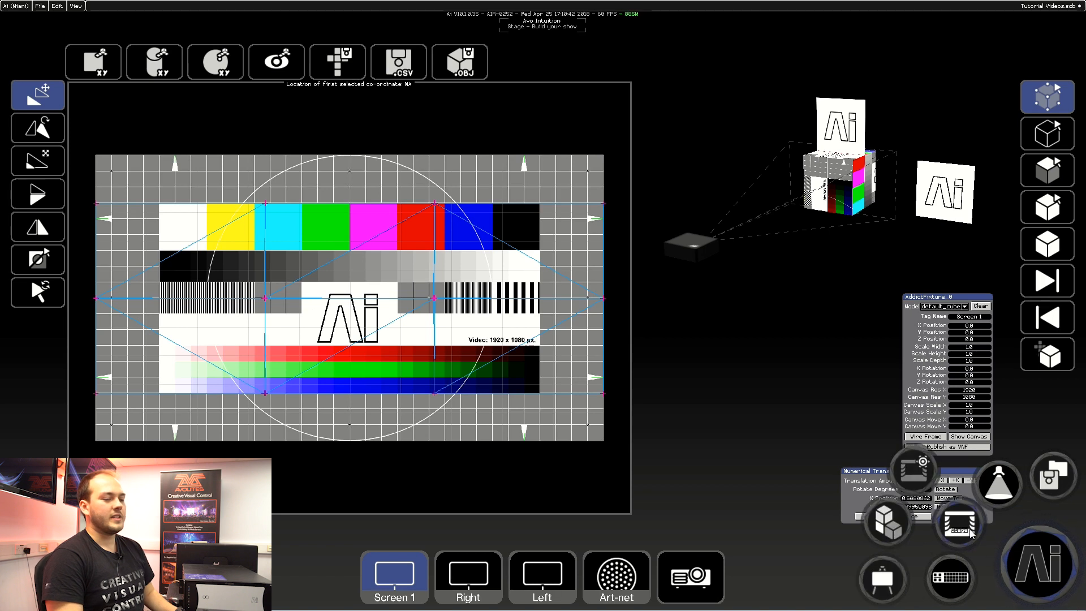
left_click(969, 531)
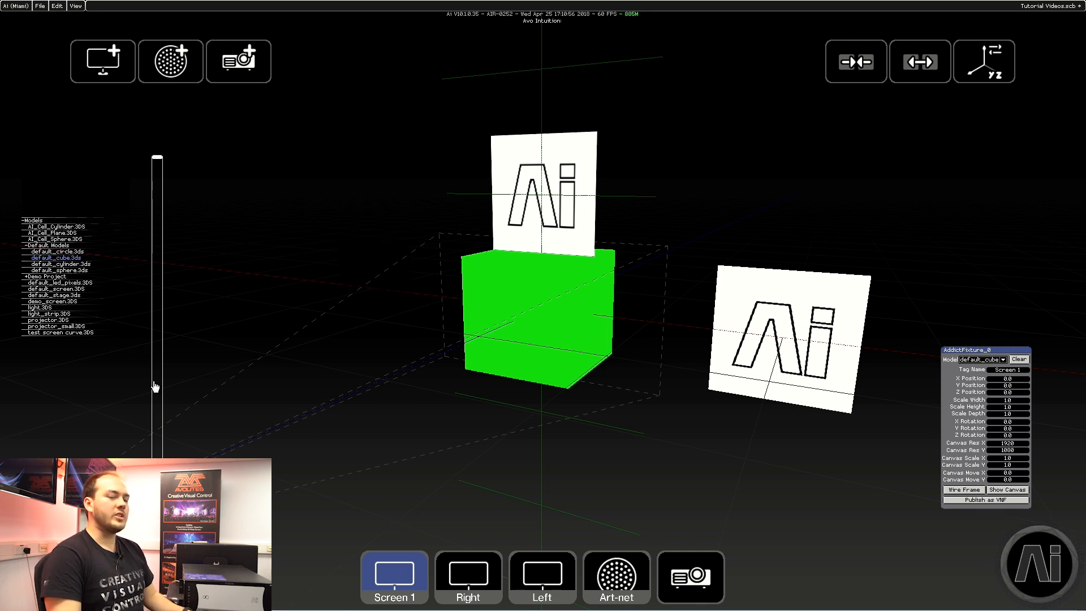
Switch to the Models folder in Windows Explorer and apply prydz on axis 02.3ds as the model of Screen 1
key("alt+Tab")
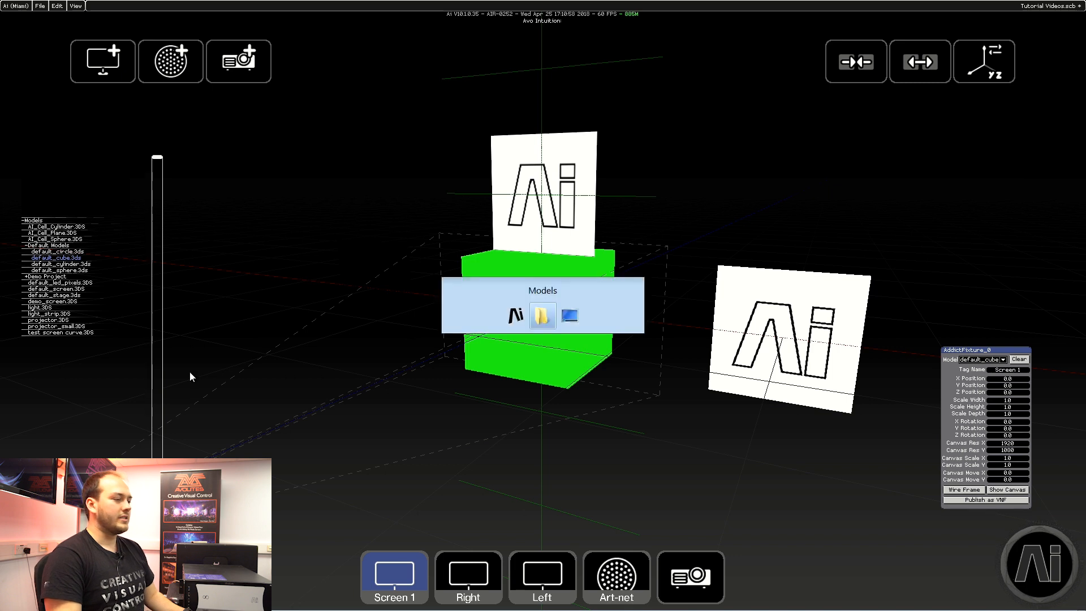
left_click_drag(693, 368, 396, 567)
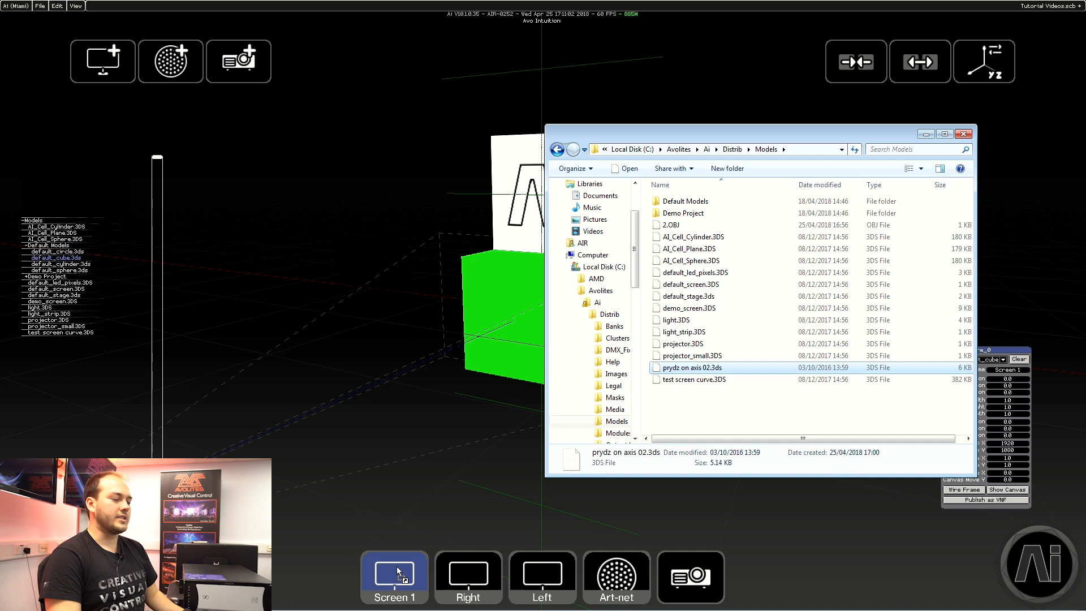
scroll(475, 394, "up", 6)
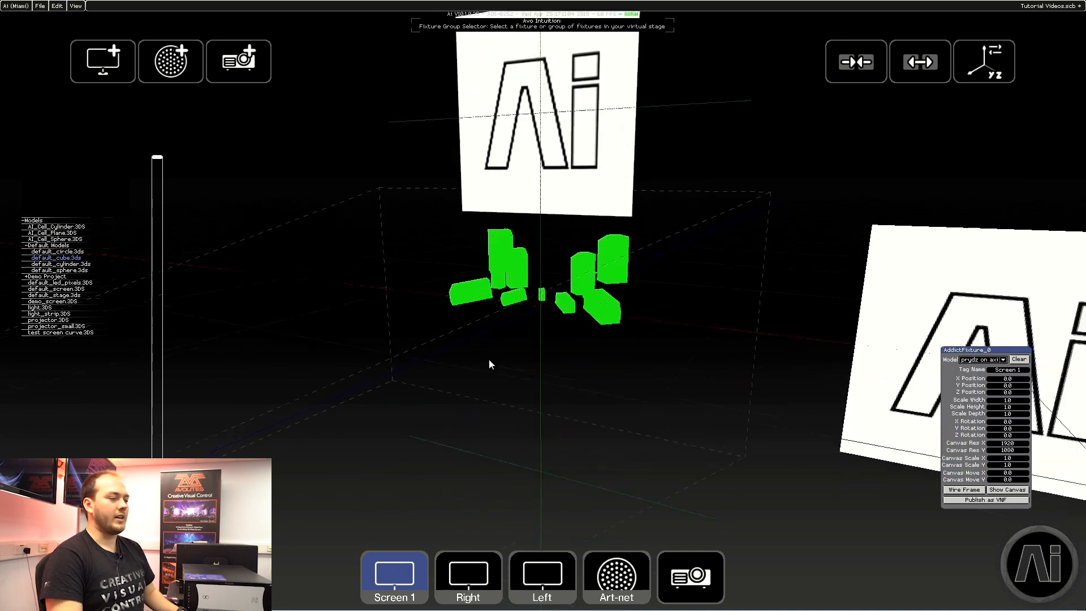
left_click_drag(461, 366, 878, 415)
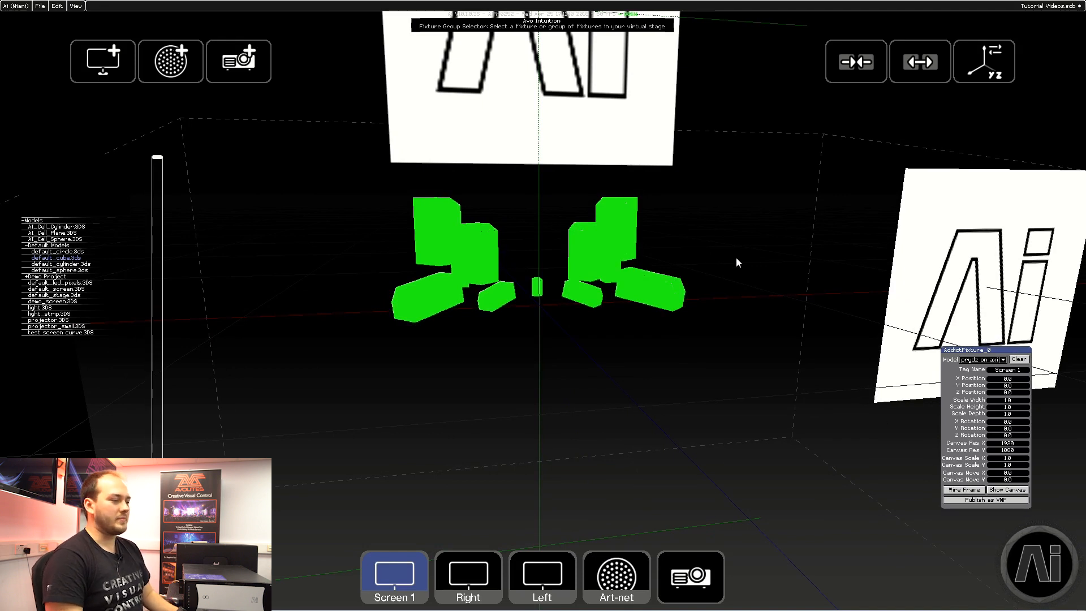
scroll(736, 246, "down", 1)
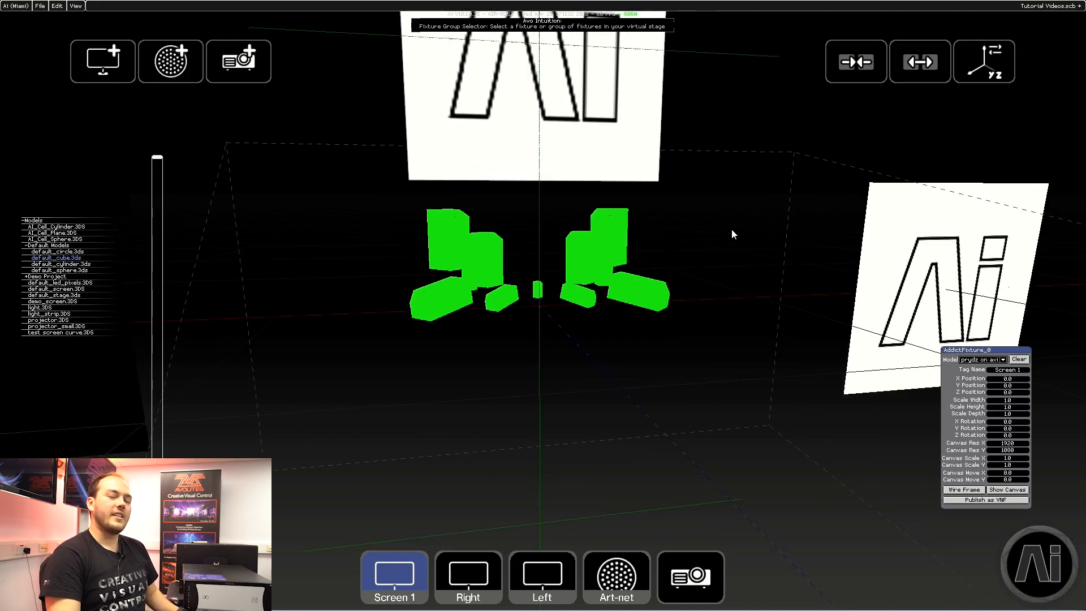